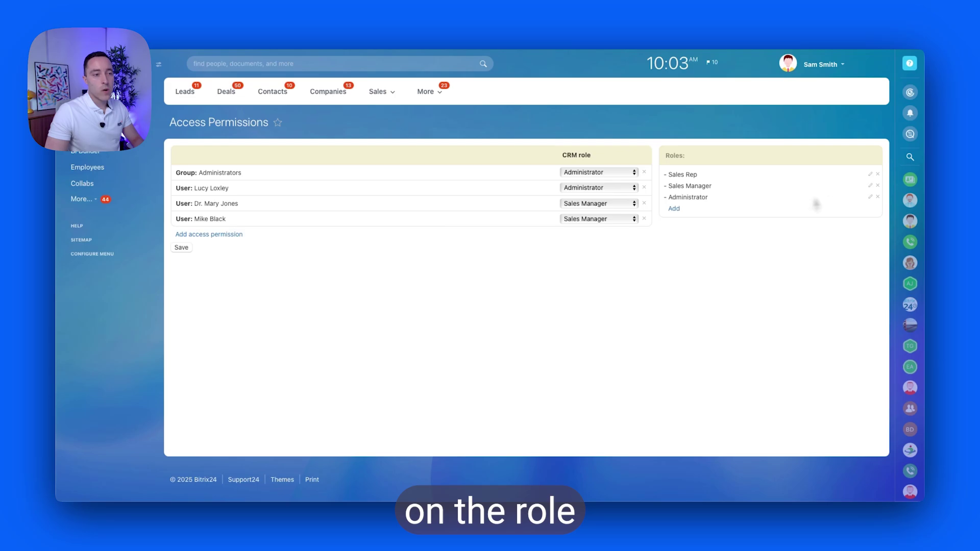
Open the Administrator role for editing and examine the read access levels offered for Contact.
left_click(871, 196)
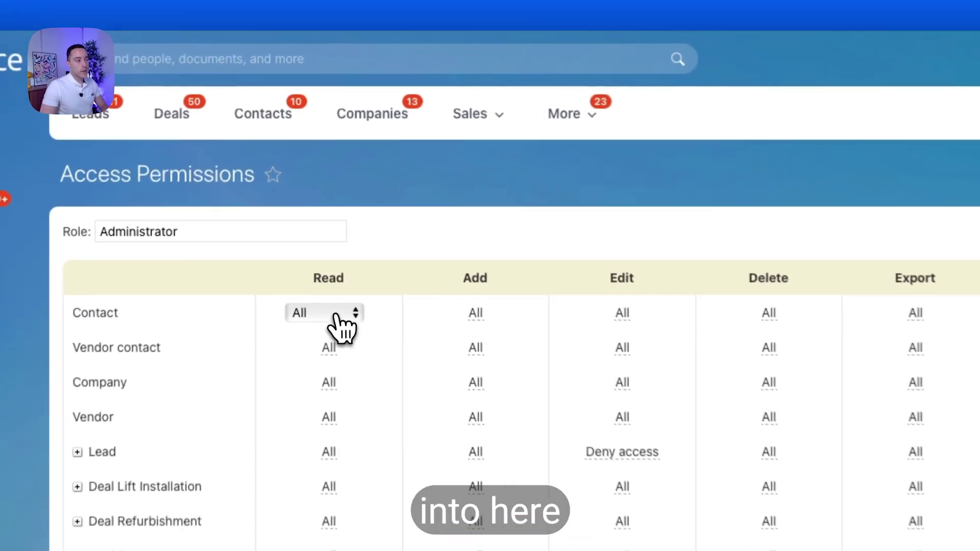
left_click(306, 193)
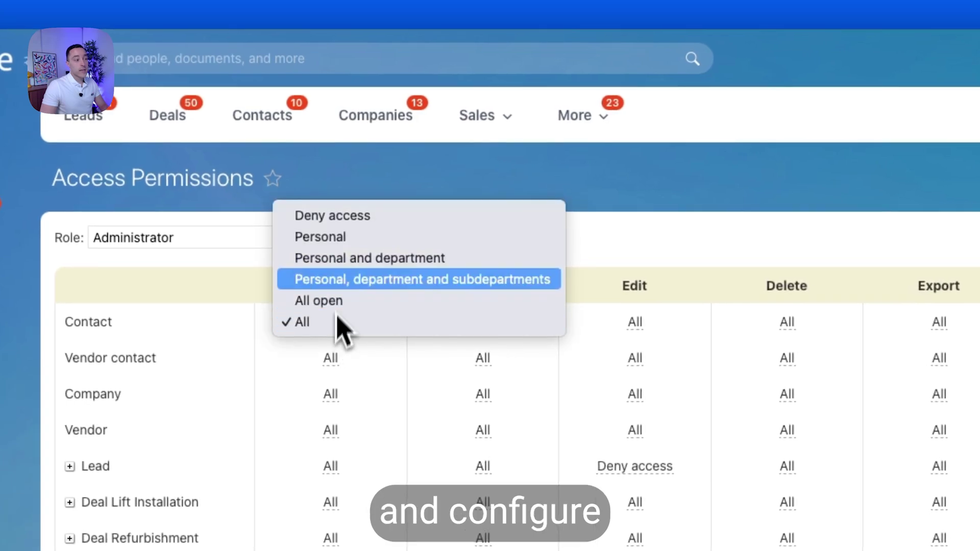
left_click(651, 236)
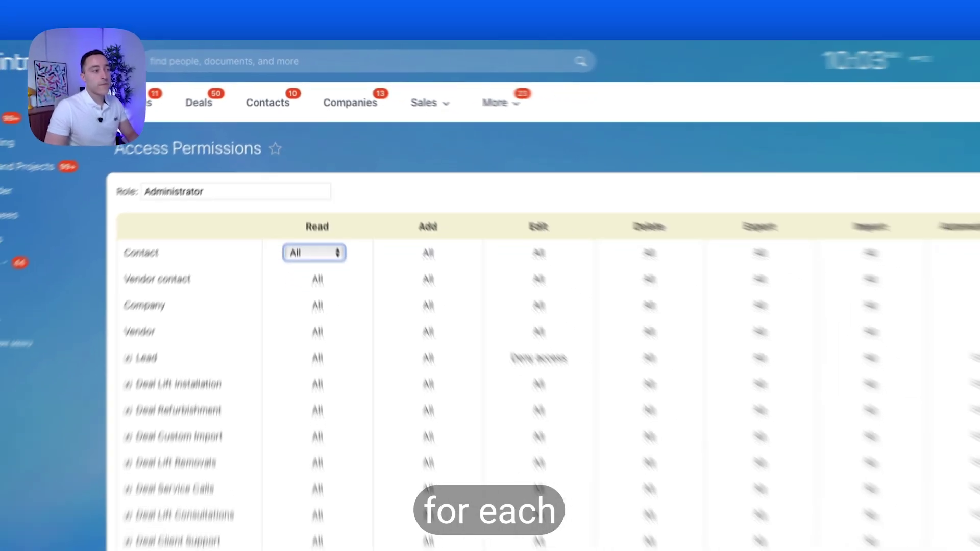
left_click(651, 236)
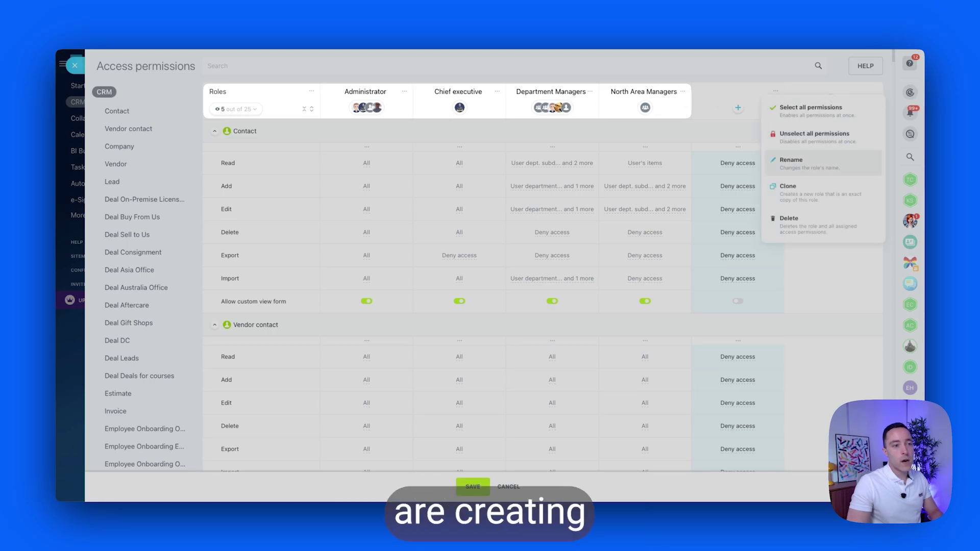
Delete the newly added, unconfigured role next to North Area Managers.
left_click(790, 222)
left_click(738, 139)
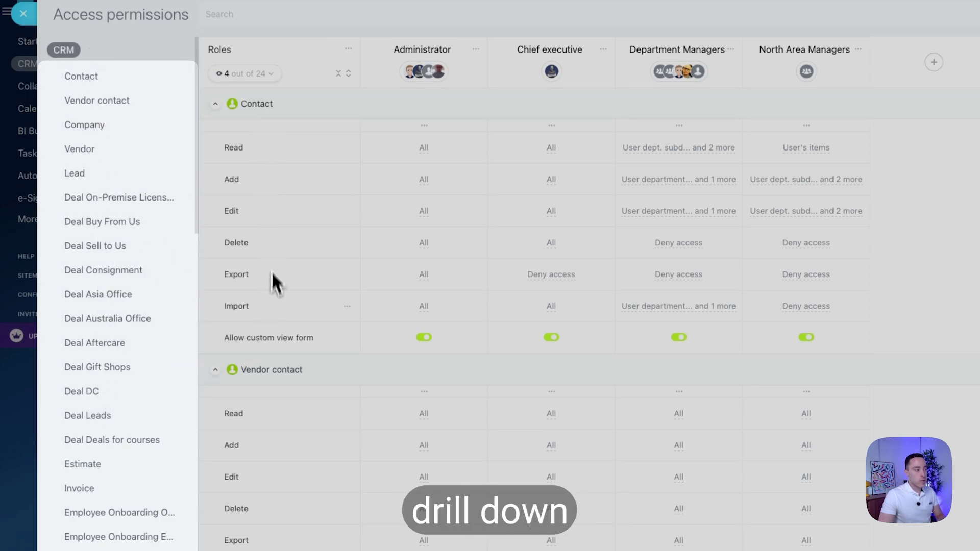
Examine the Contact, Vendor contact and Company permissions assigned to each role.
scroll(276, 301, "down", 5)
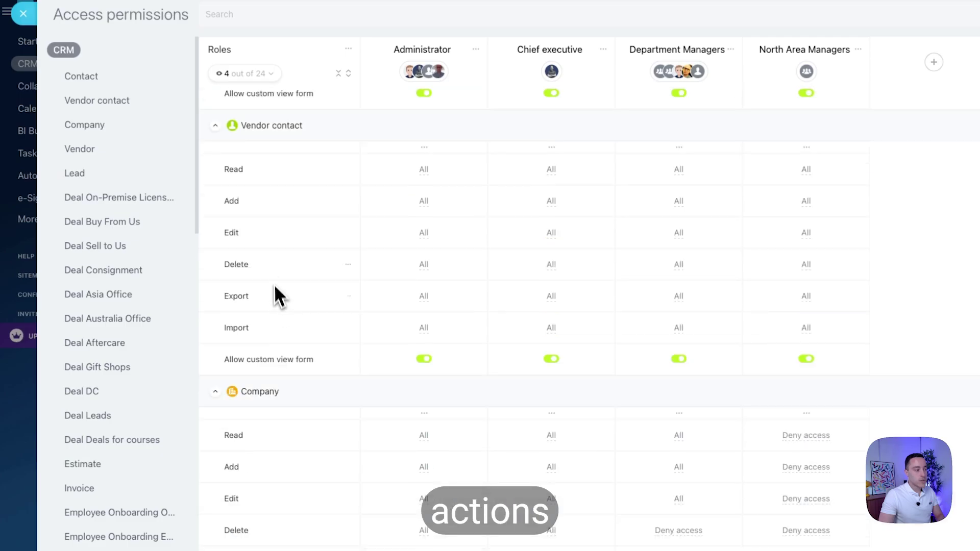
scroll(281, 261, "down", 3)
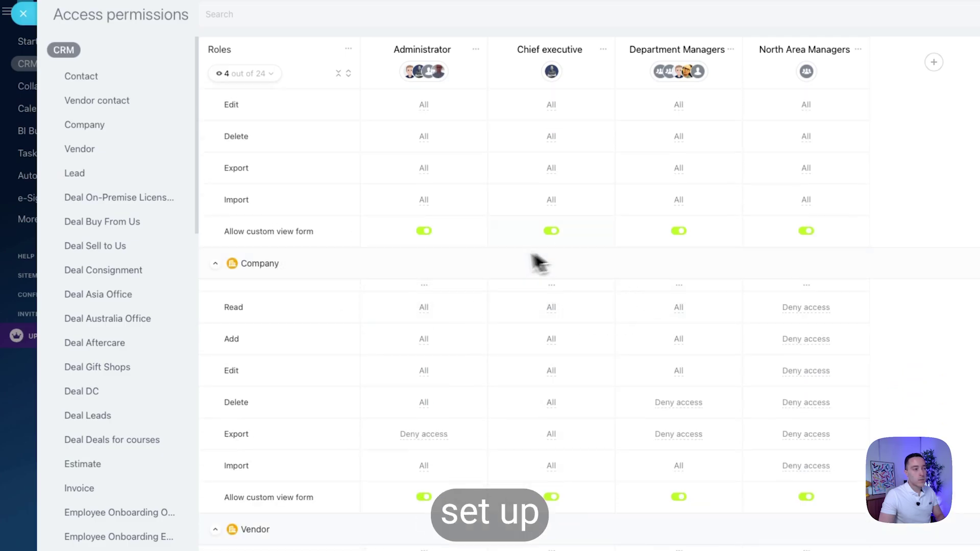
scroll(611, 245, "down", 3)
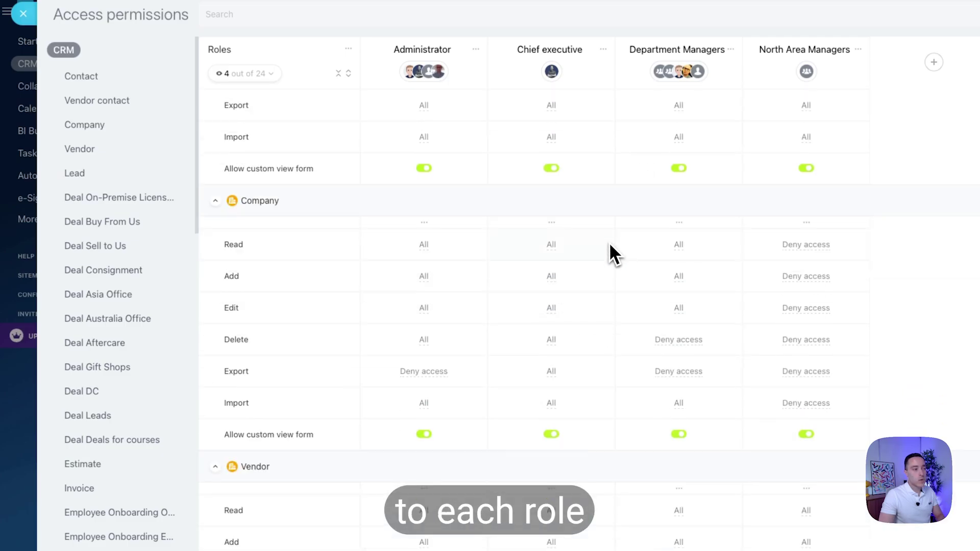
scroll(612, 252, "up", 7)
scroll(611, 251, "up", 3)
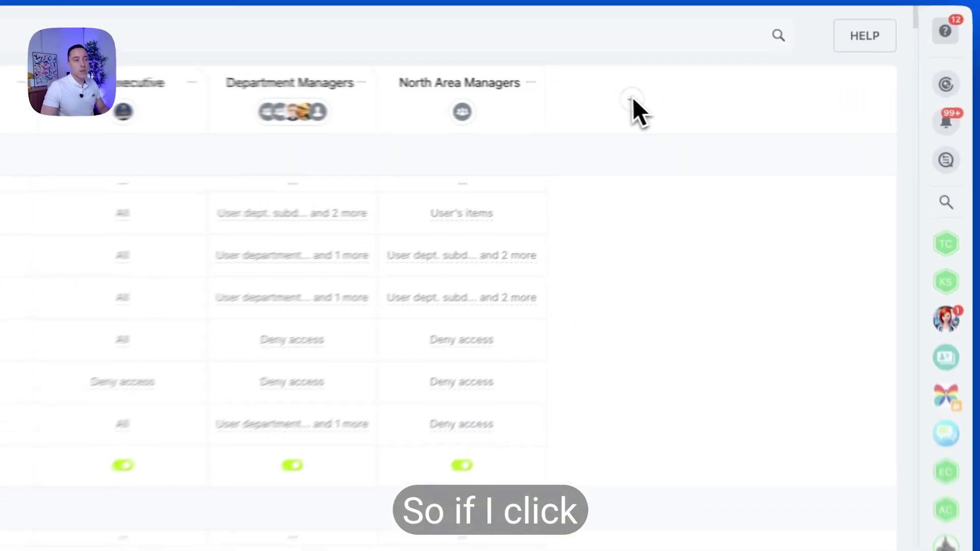
Add a new role named South Area Managers.
left_click(608, 104)
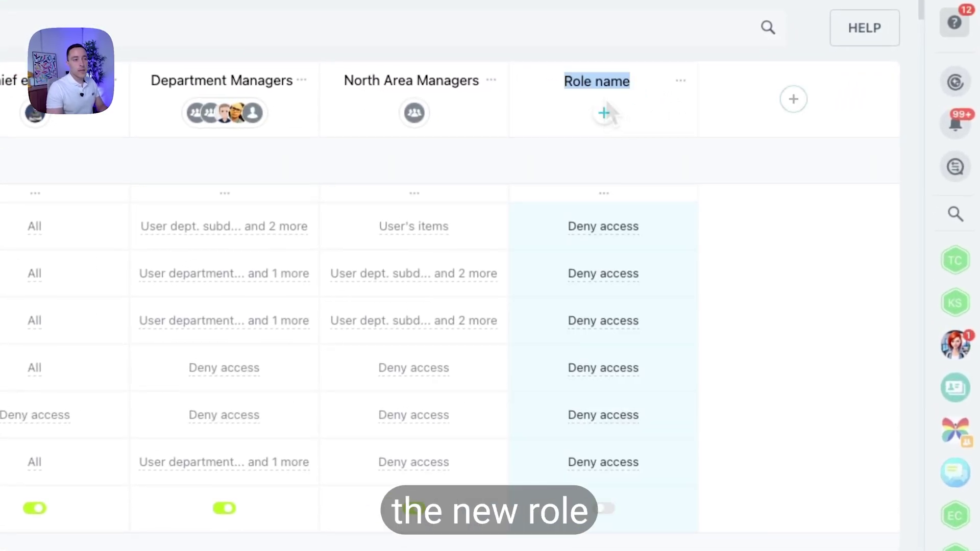
key("BackSpace")
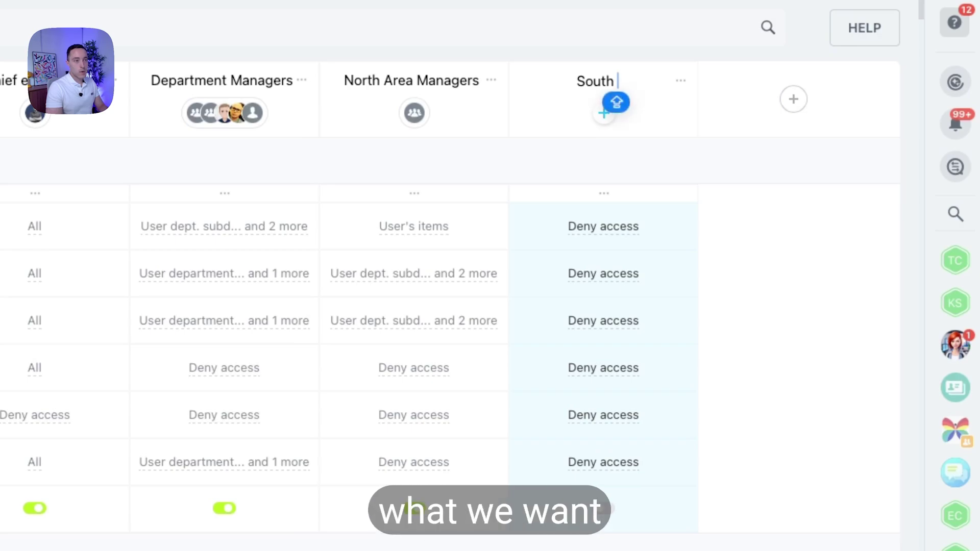
type("A")
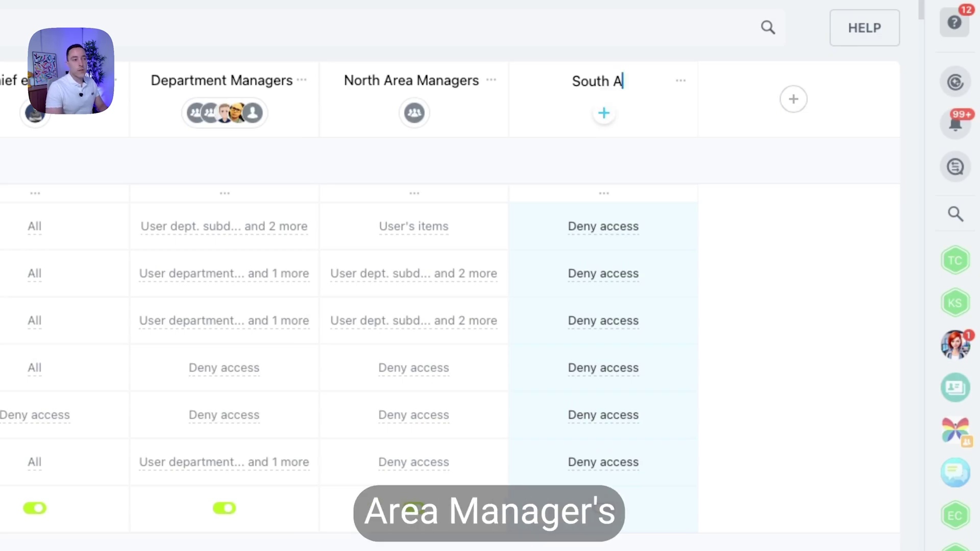
type("r")
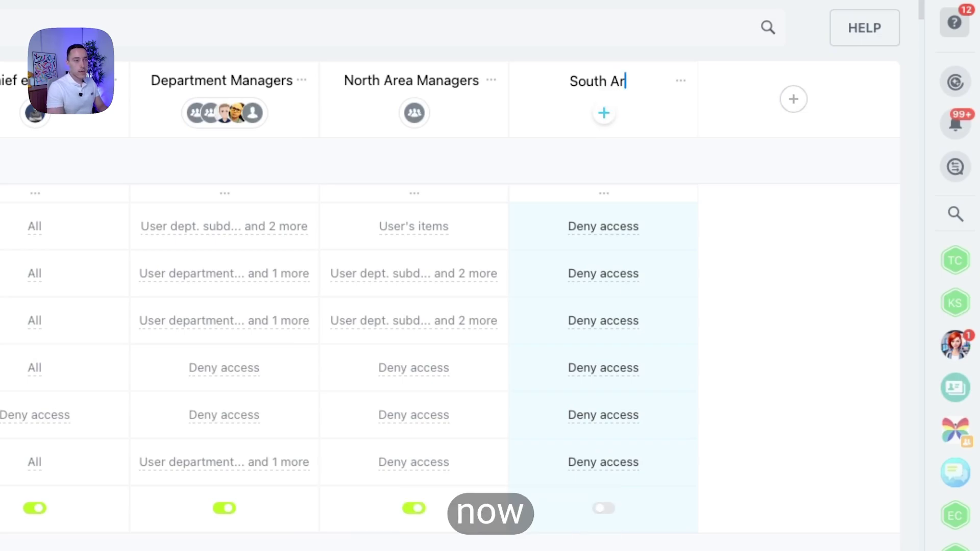
type("e")
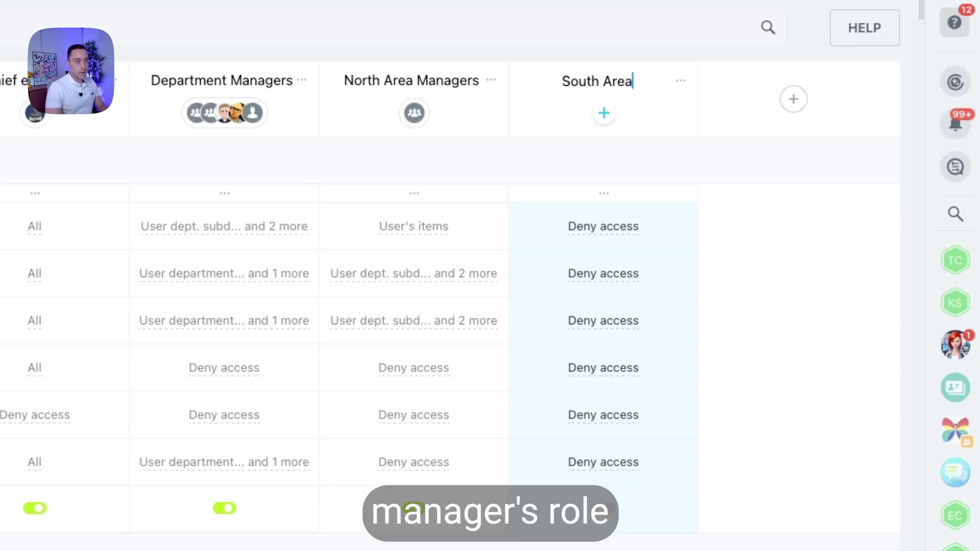
type("a M")
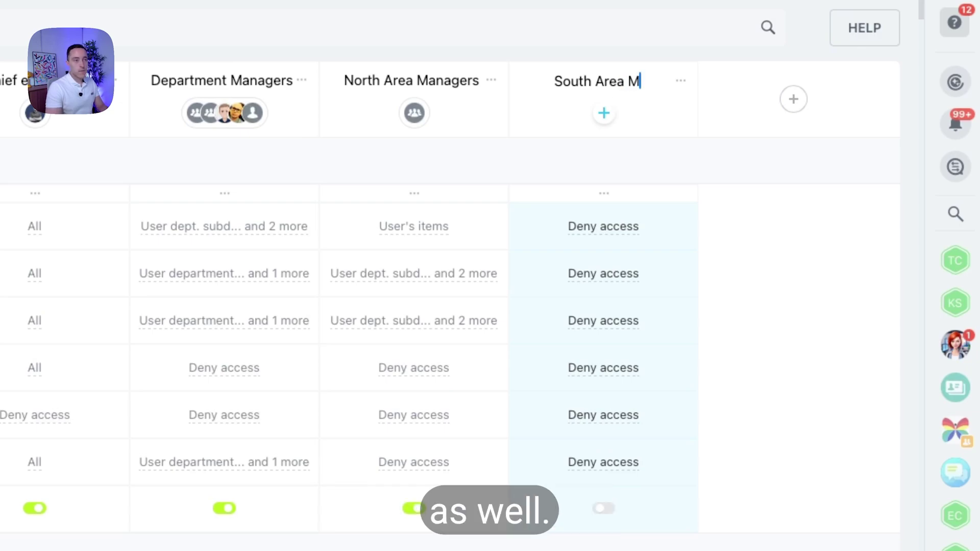
type("anagers")
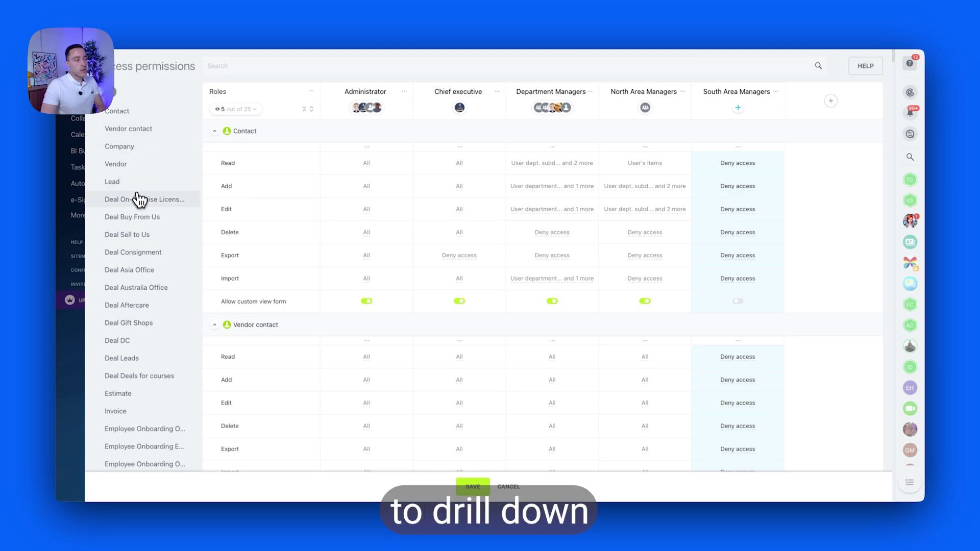
Grant South Area Managers full read access to all items in Deal On-Premise License Sale, and collapse its Read stages.
left_click(140, 203)
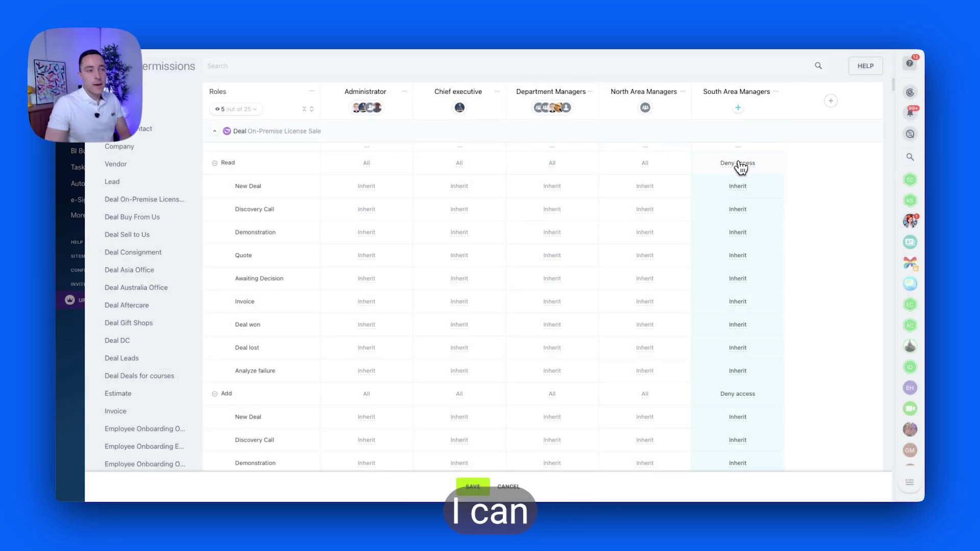
left_click(729, 163)
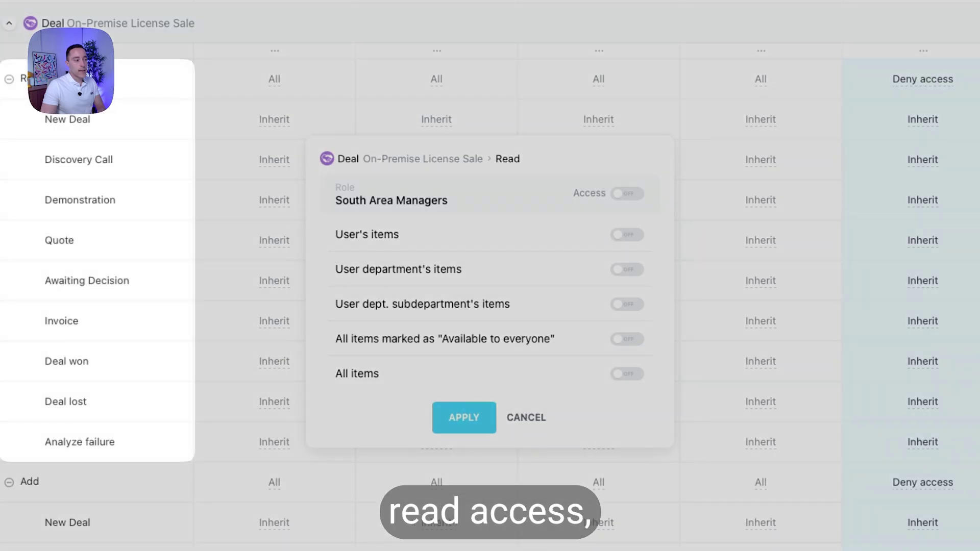
left_click(627, 194)
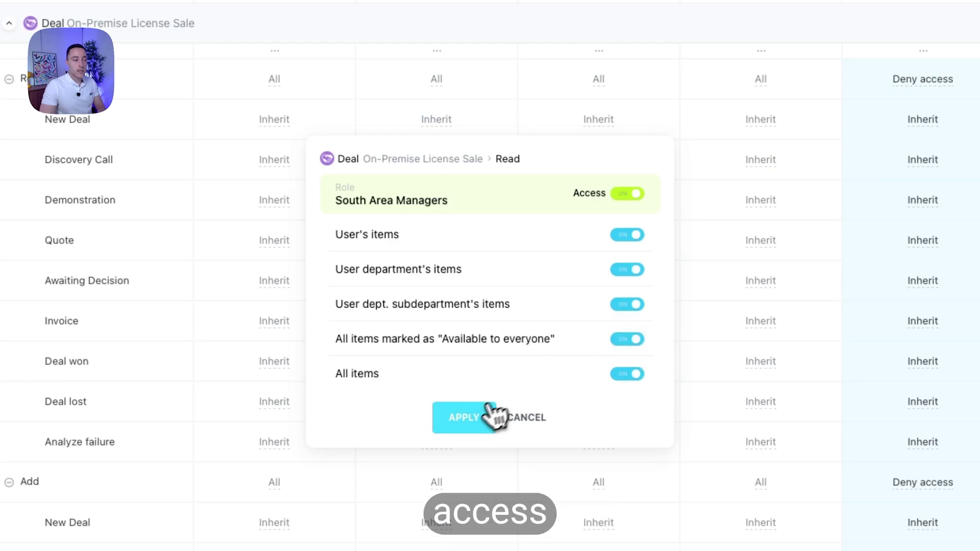
left_click(464, 418)
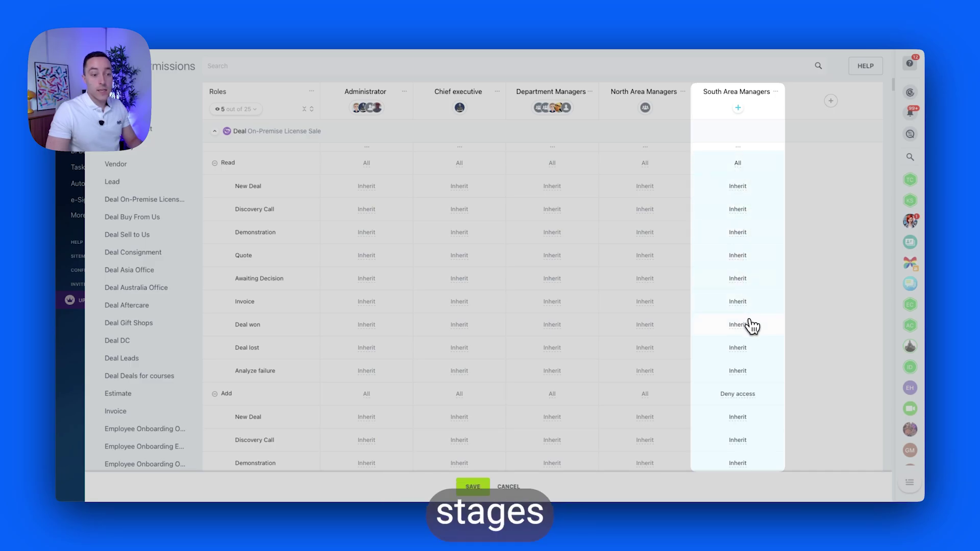
scroll(391, 197, "up", 1)
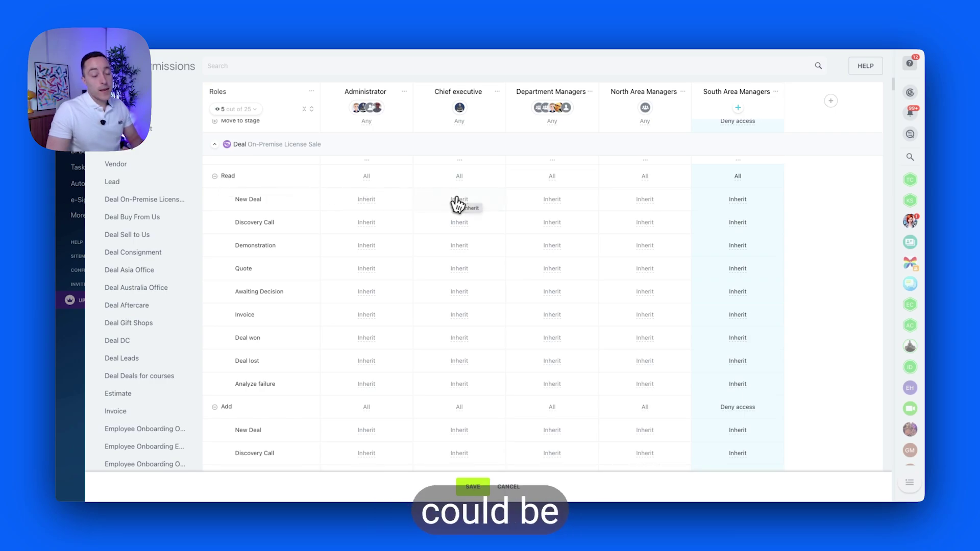
left_click(216, 178)
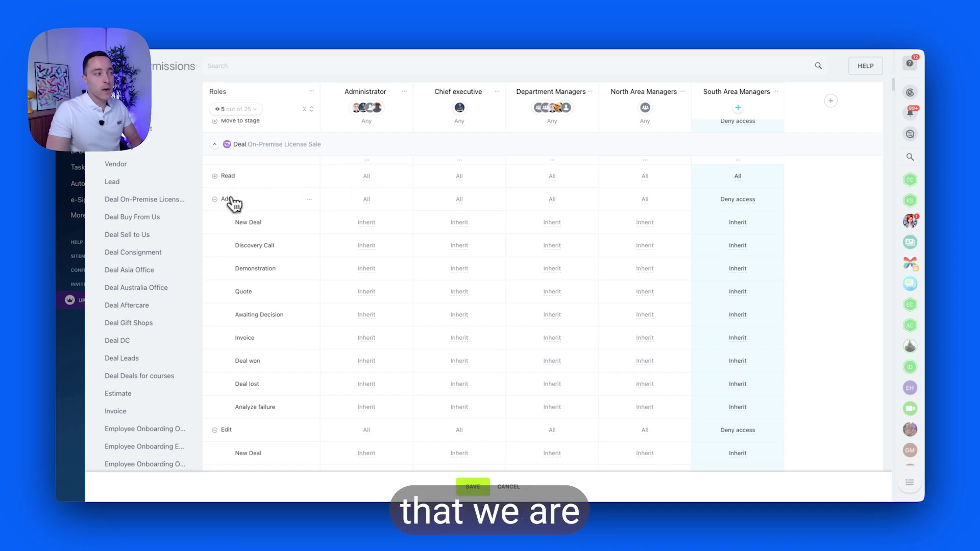
Clone the North Area Managers role with its permissions.
scroll(427, 216, "up", 8)
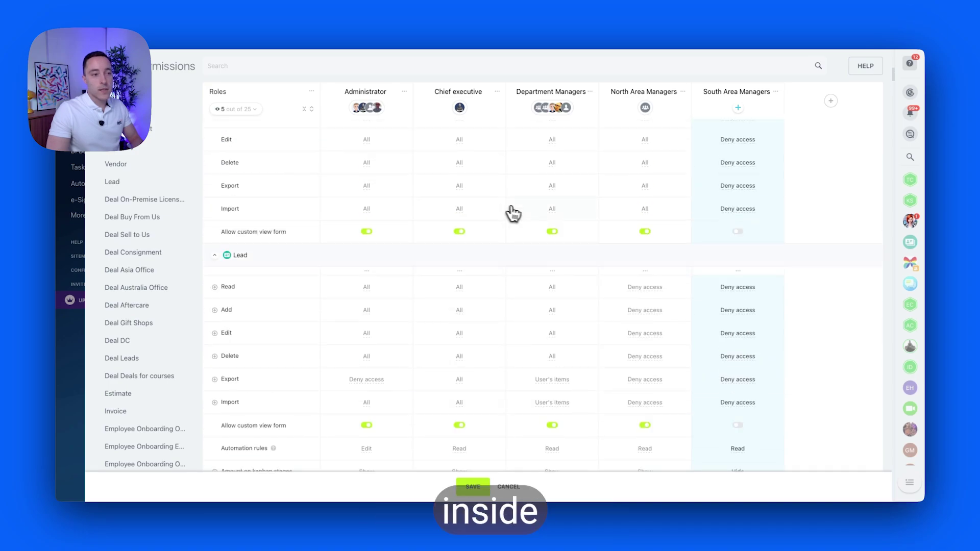
scroll(513, 214, "up", 4)
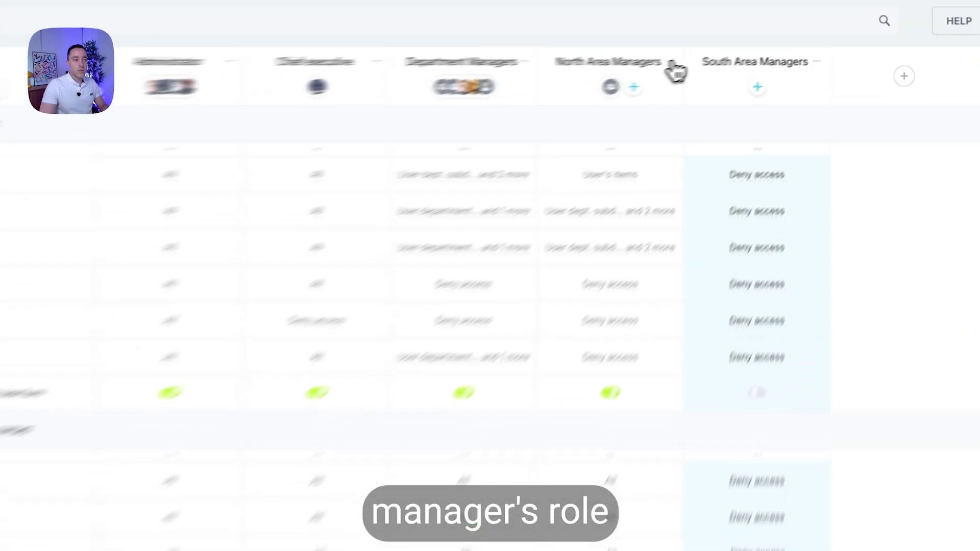
left_click(727, 49)
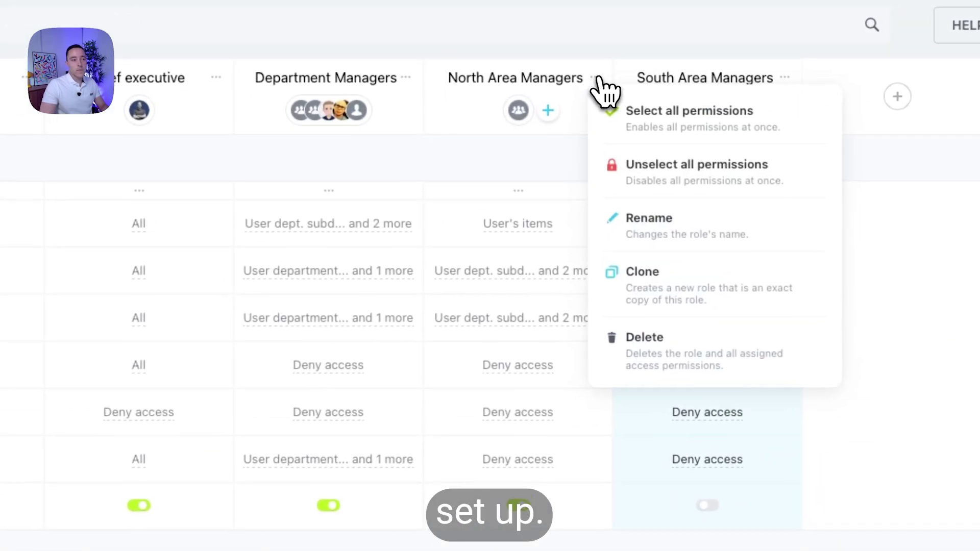
left_click(662, 286)
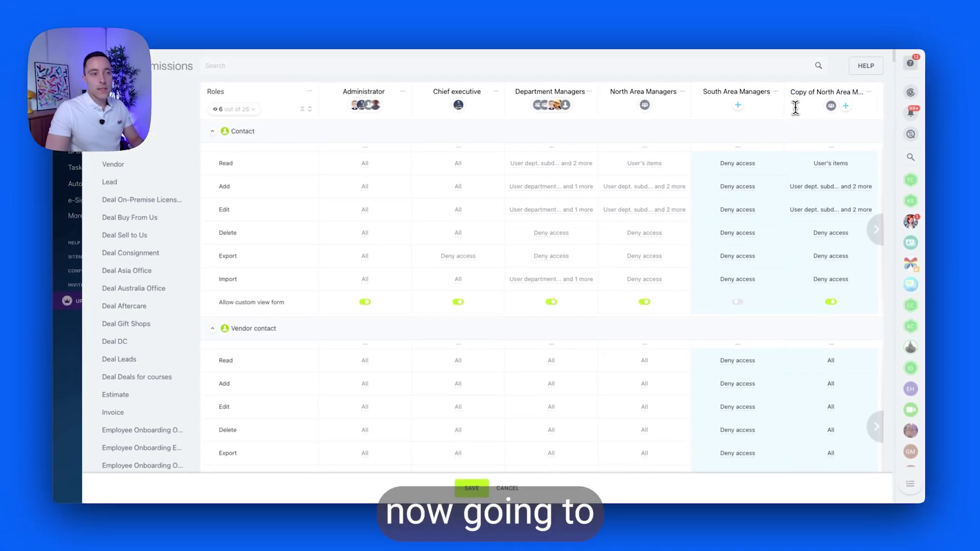
left_click(795, 108)
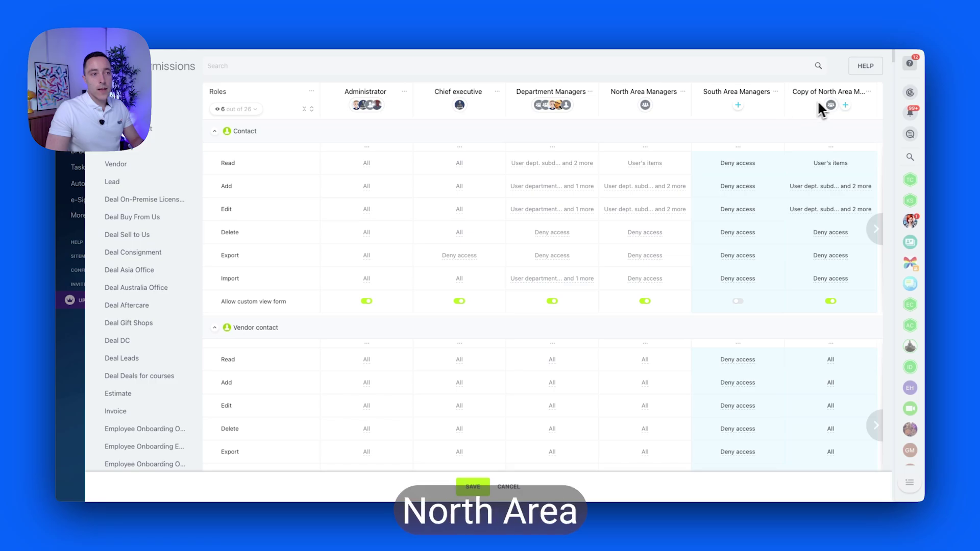
Delete the manually created South Area Managers role.
left_click(778, 93)
left_click(797, 219)
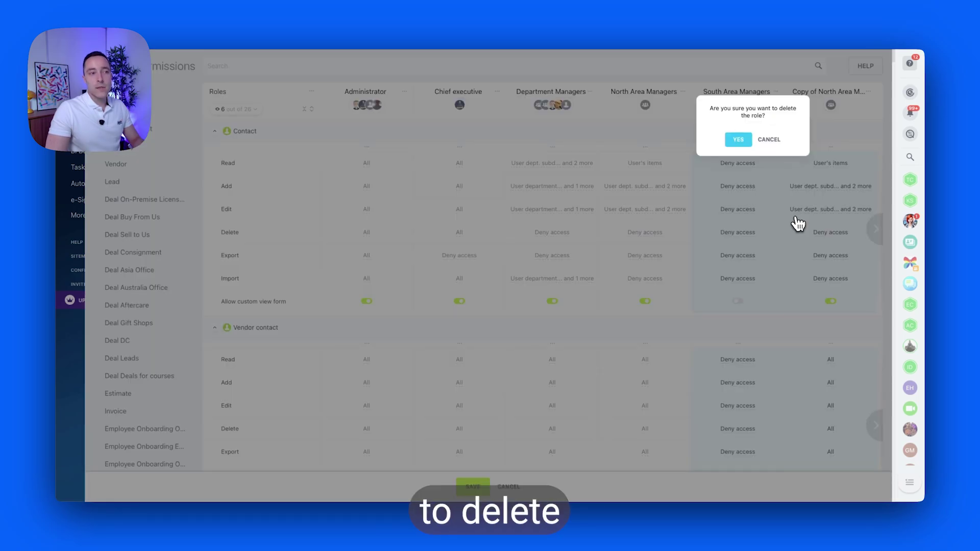
left_click(740, 142)
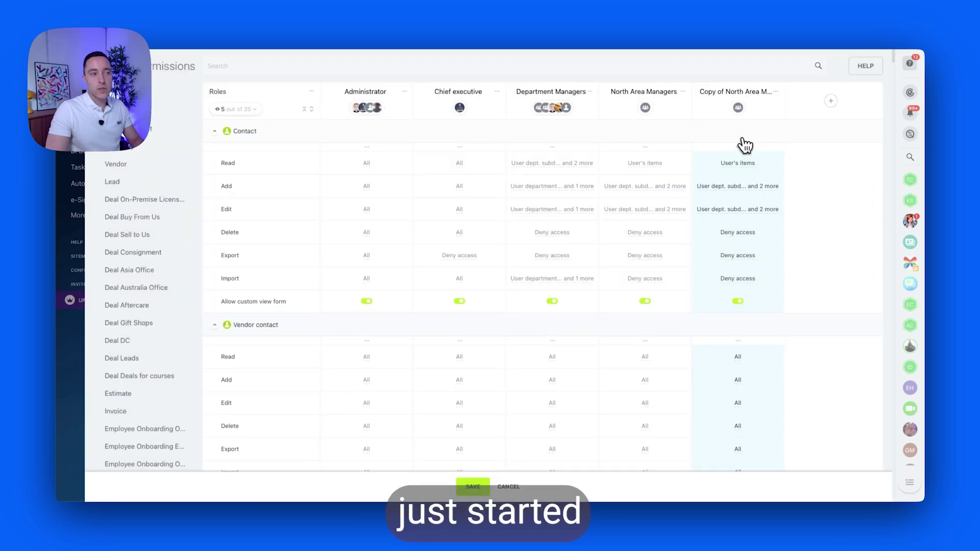
Rename the cloned North Area Managers role as South Area Managers.
left_click(776, 92)
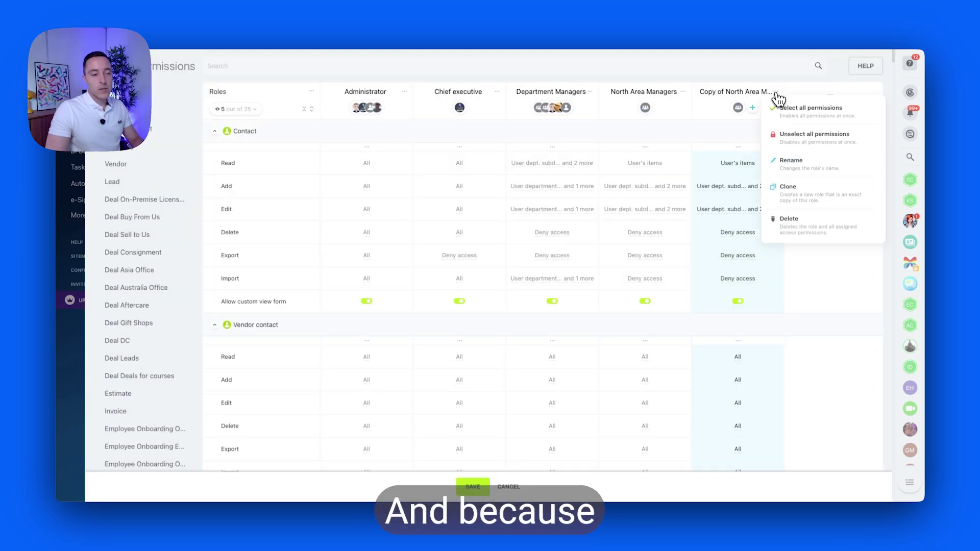
left_click(791, 164)
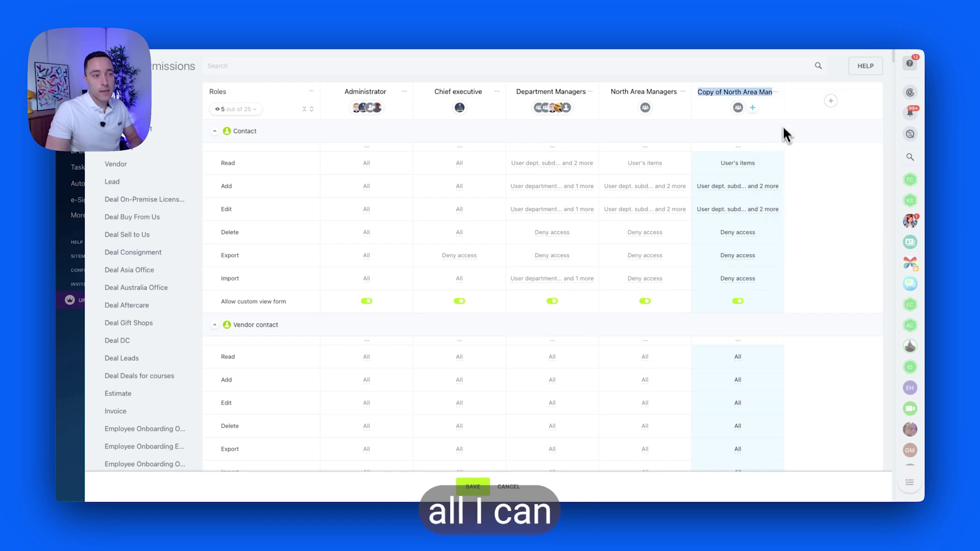
key("BackSpace")
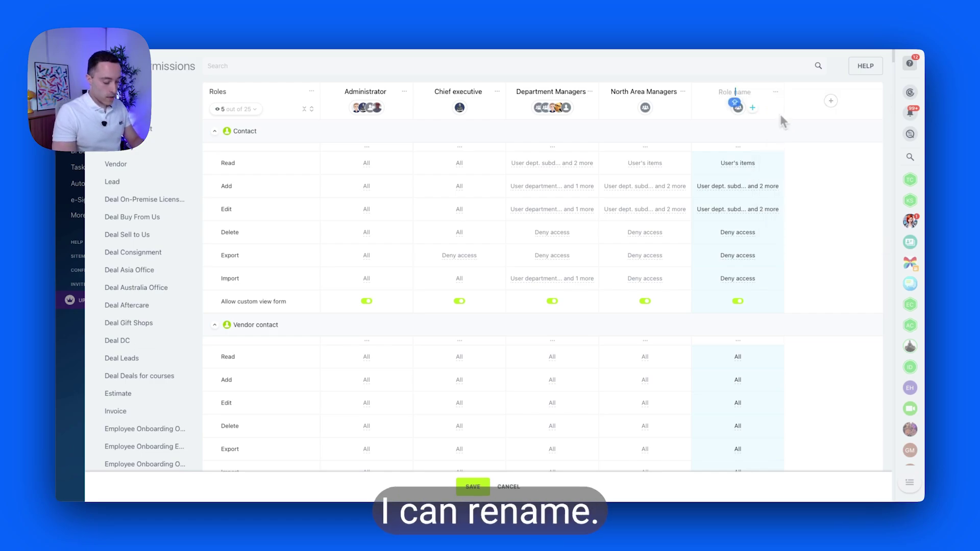
type("So")
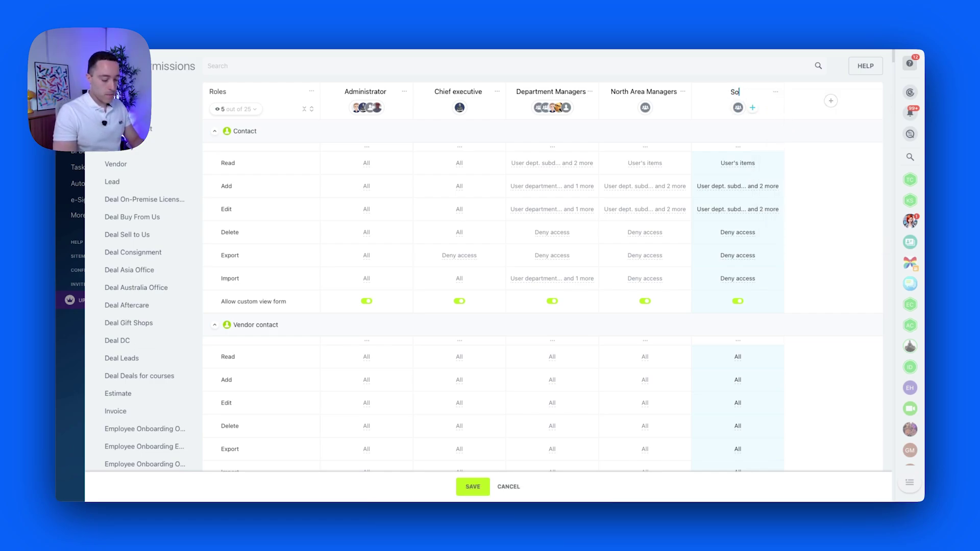
type("uth ")
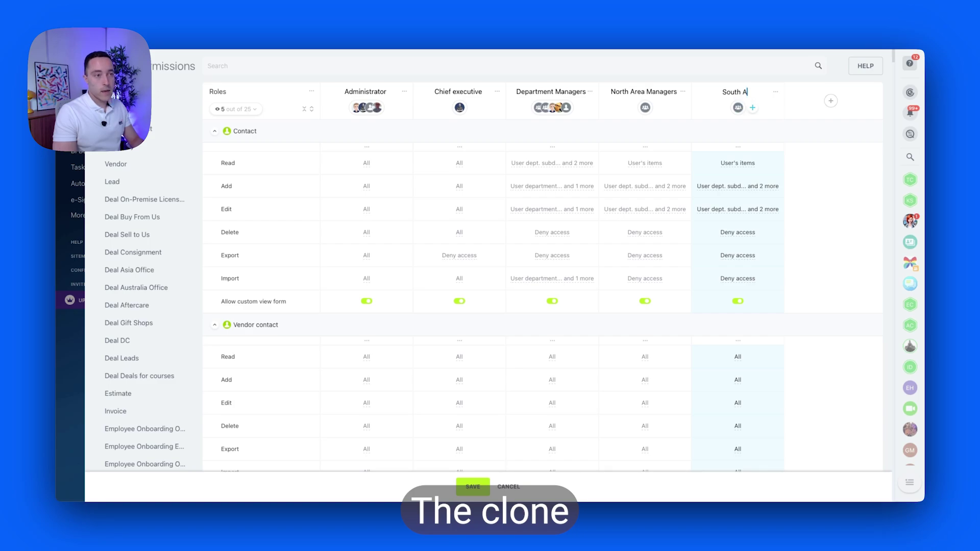
type("Area")
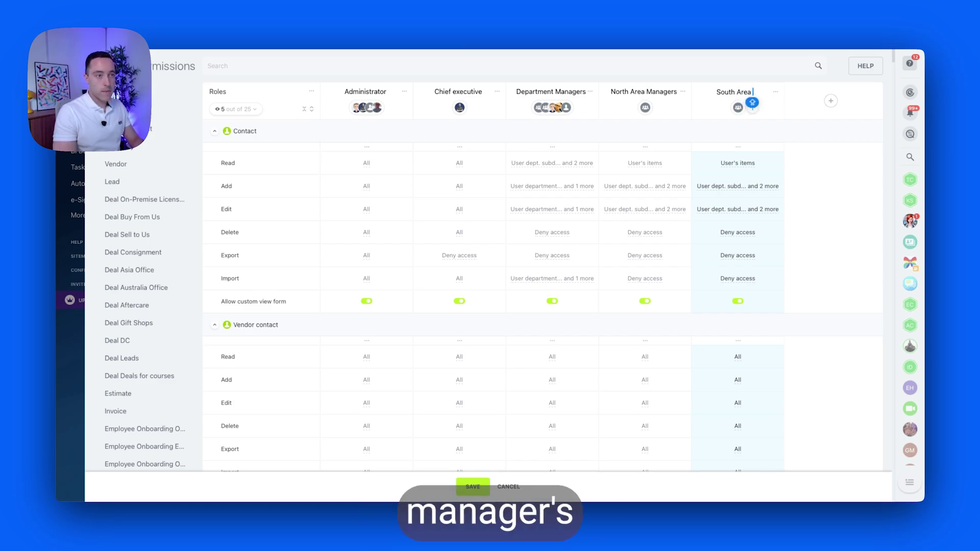
type(" Managers")
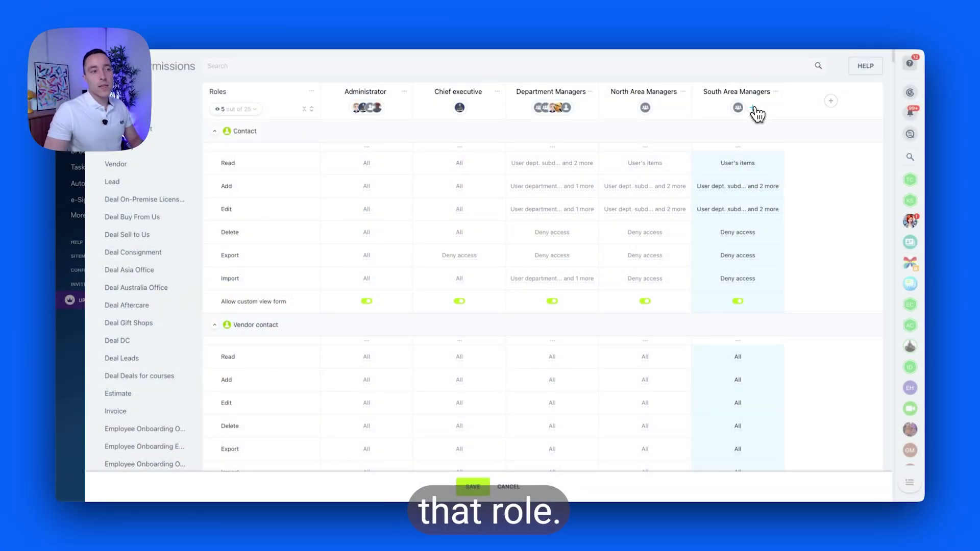
Assign all Sales department employees, including subdepartments, to the South Area Managers role and save the permissions.
left_click(753, 110)
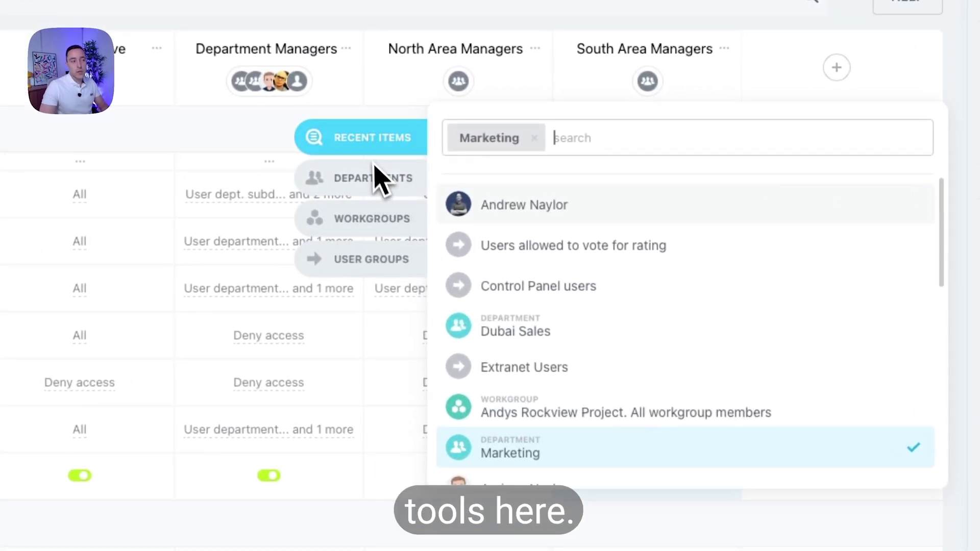
left_click(374, 179)
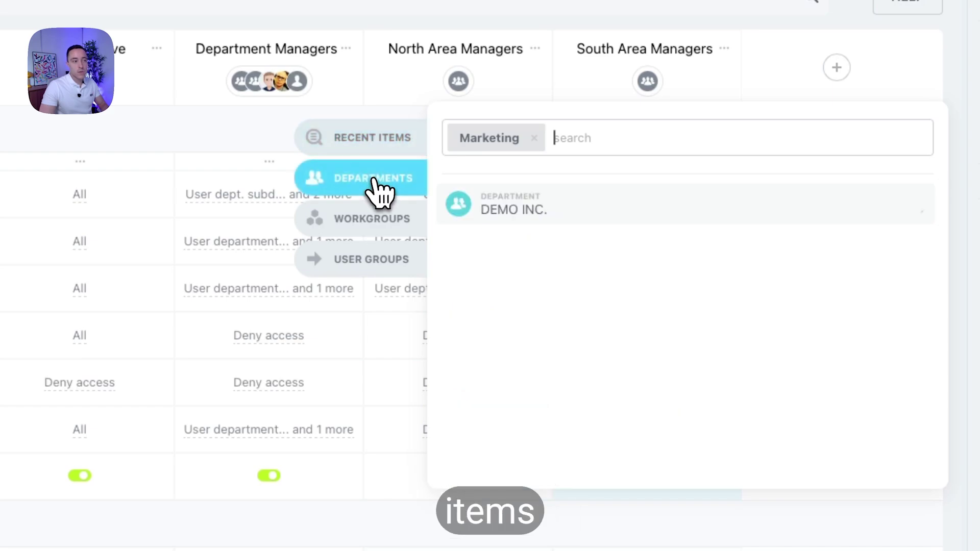
left_click(376, 220)
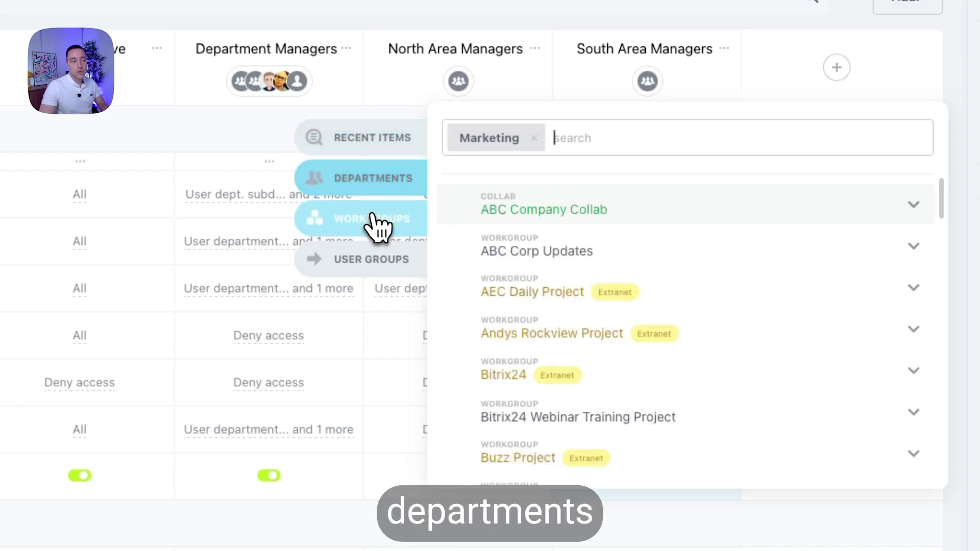
left_click(377, 258)
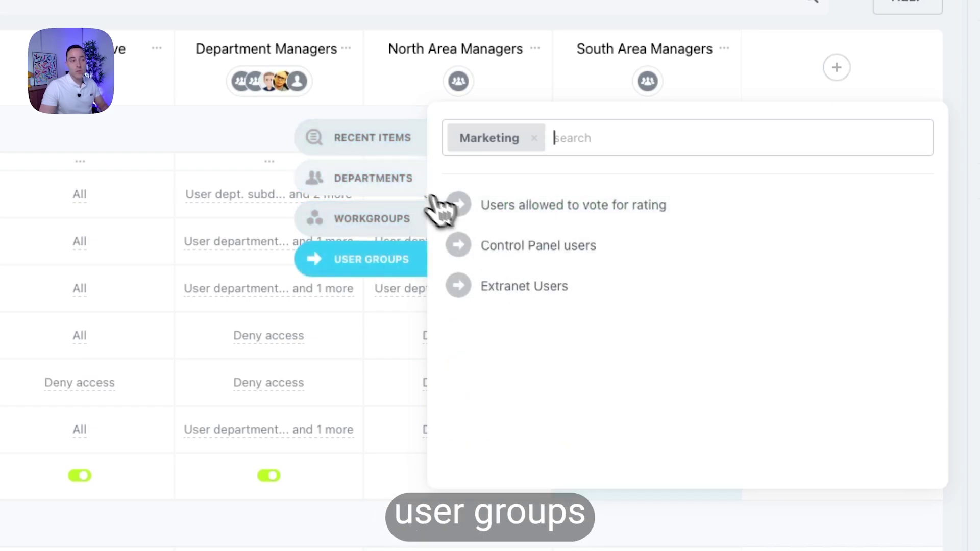
left_click(403, 186)
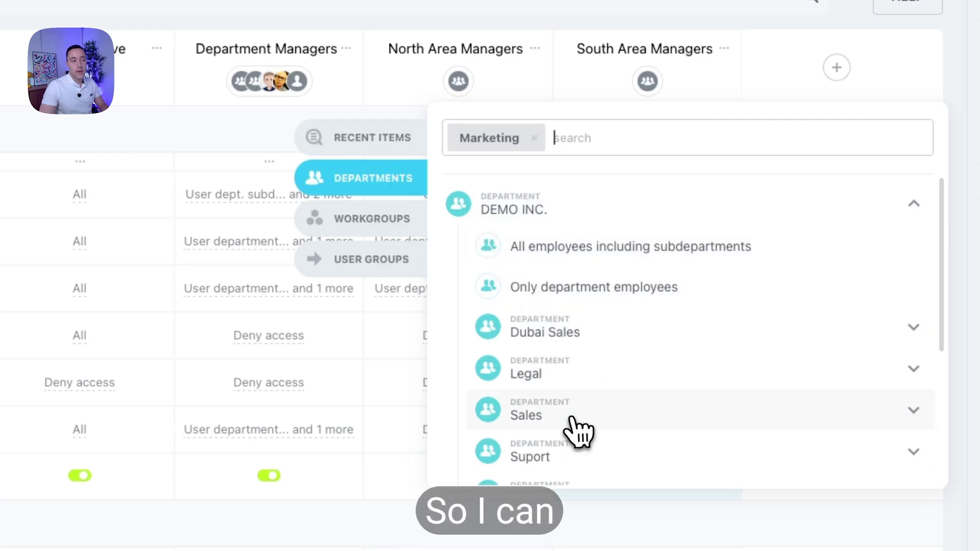
left_click(560, 429)
left_click(561, 452)
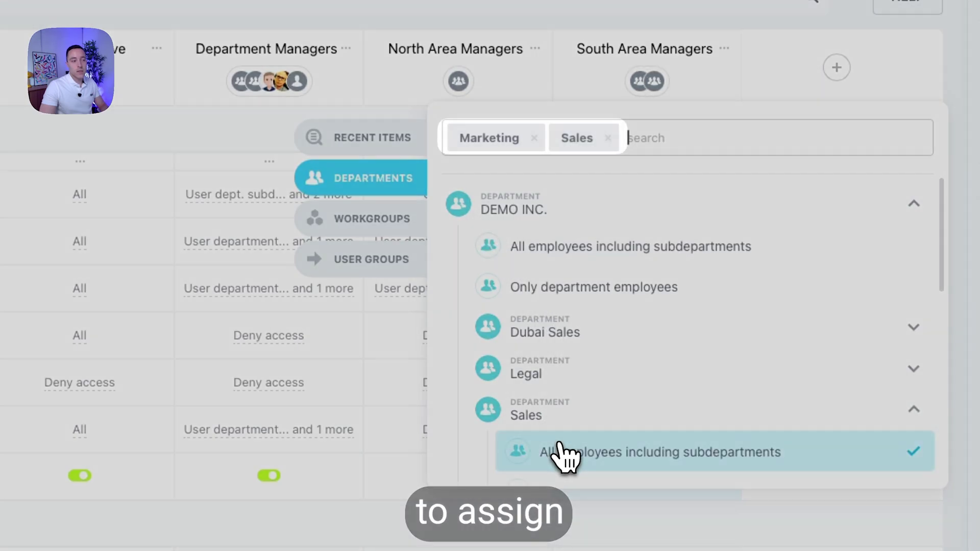
left_click(914, 412)
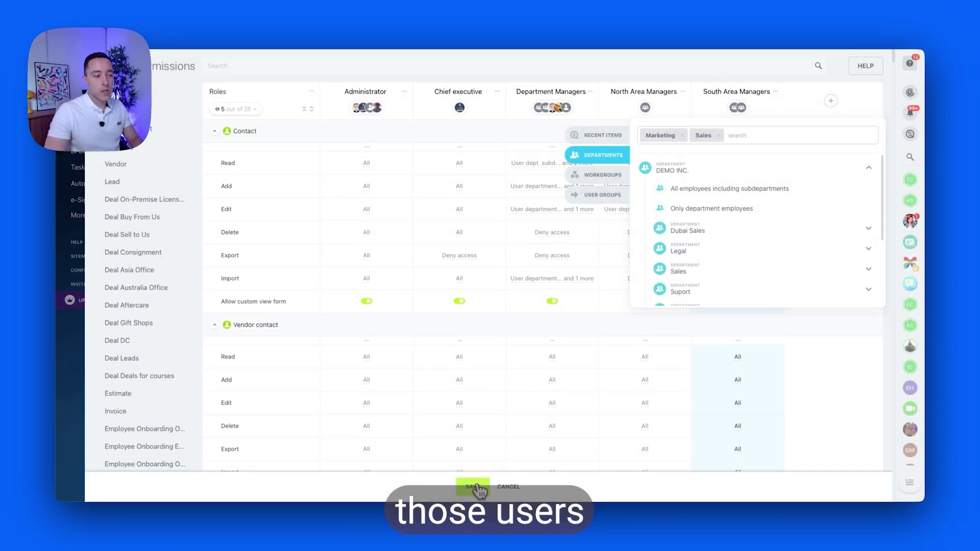
left_click(467, 492)
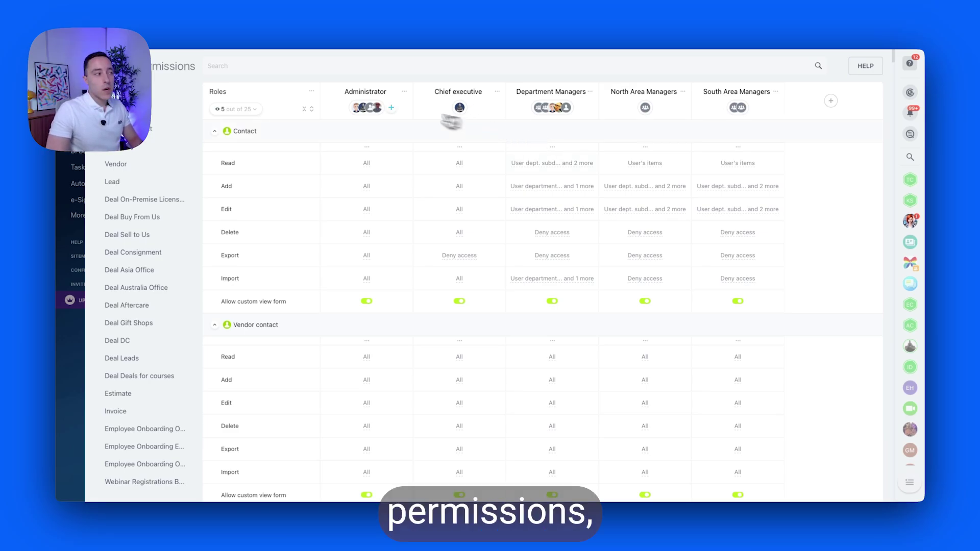
Hide Department Managers, North Area Managers and South Area Managers from the roles table to compare only Administrator and Chief executive.
left_click(311, 92)
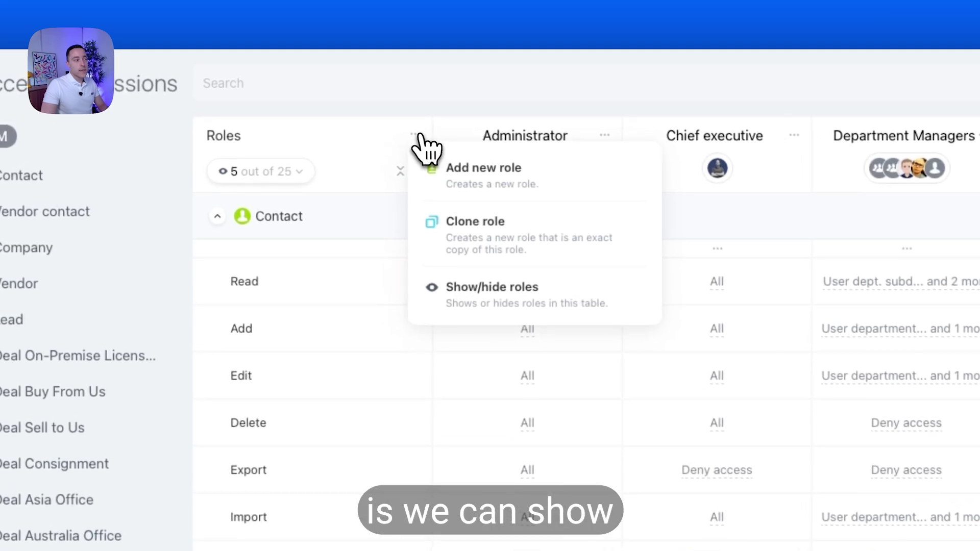
left_click(516, 309)
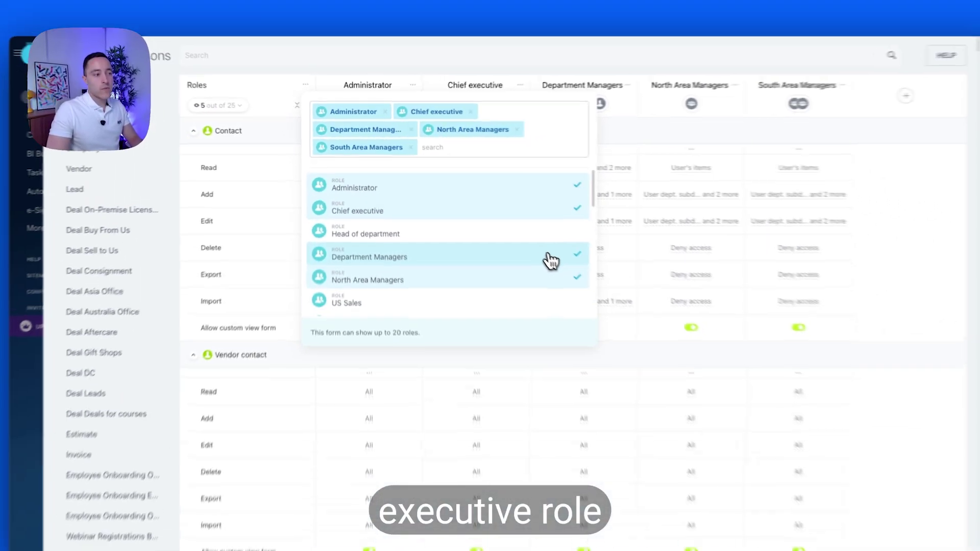
left_click(700, 352)
left_click(704, 393)
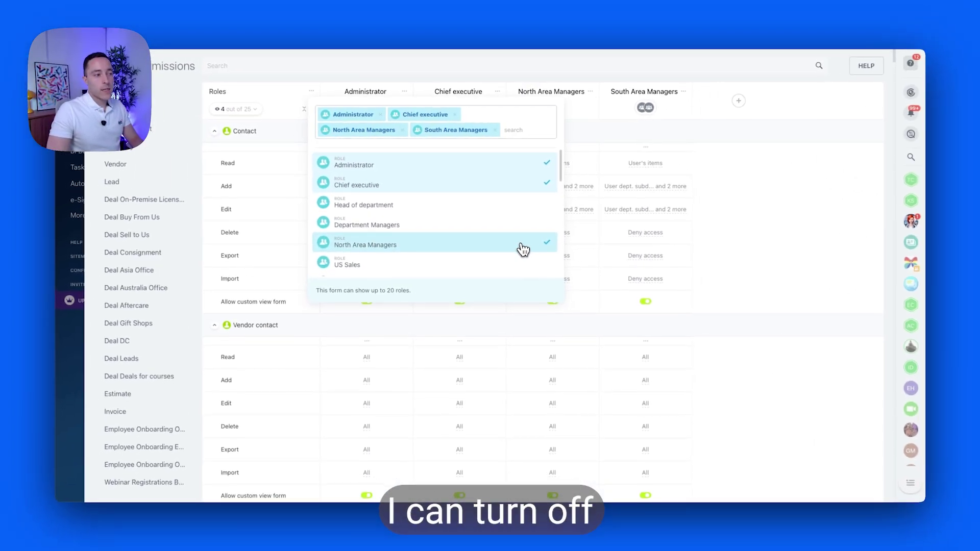
scroll(511, 225, "down", 8)
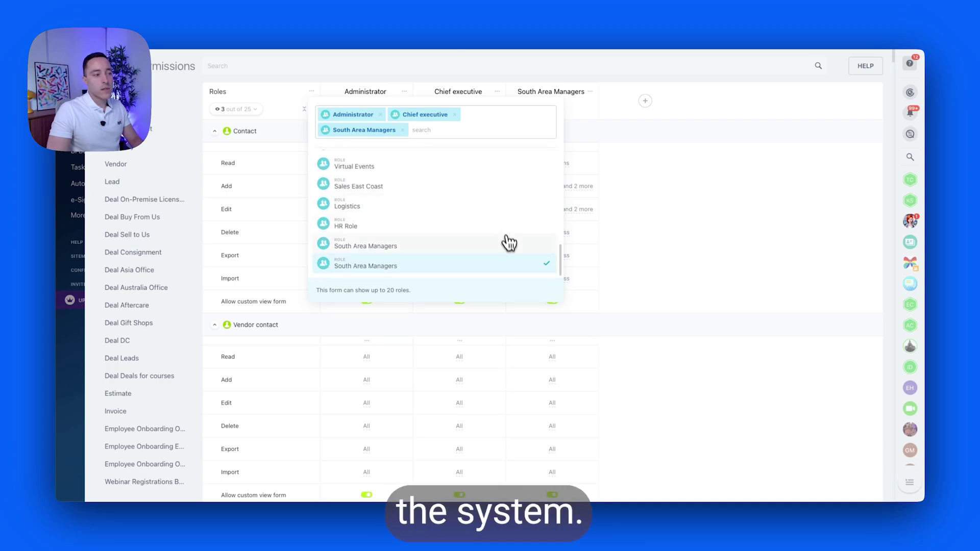
left_click(509, 265)
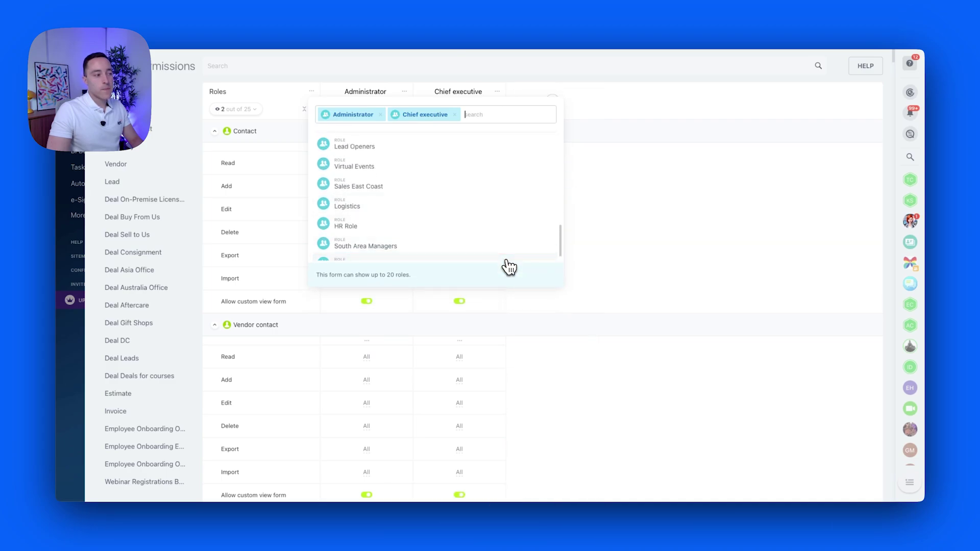
left_click(622, 138)
scroll(428, 268, "down", 5)
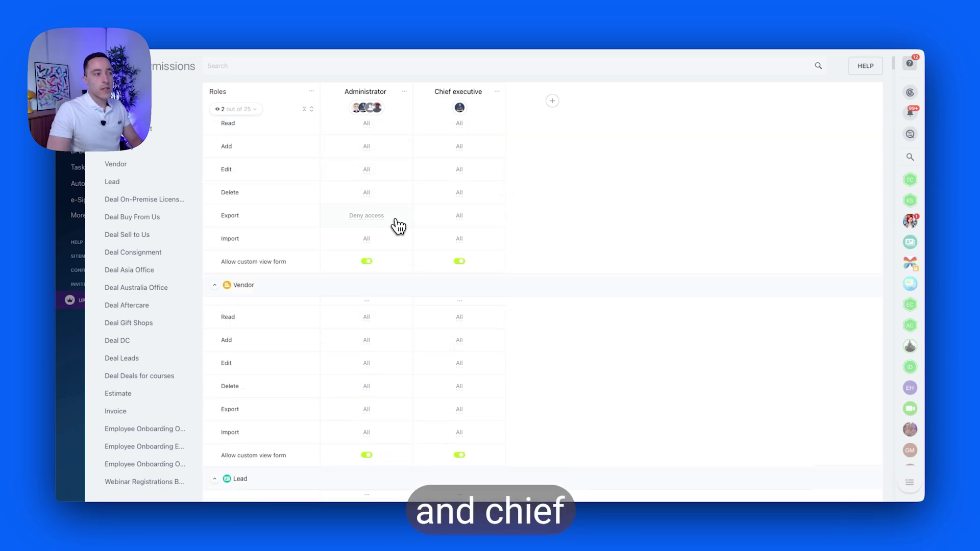
scroll(393, 223, "down", 2)
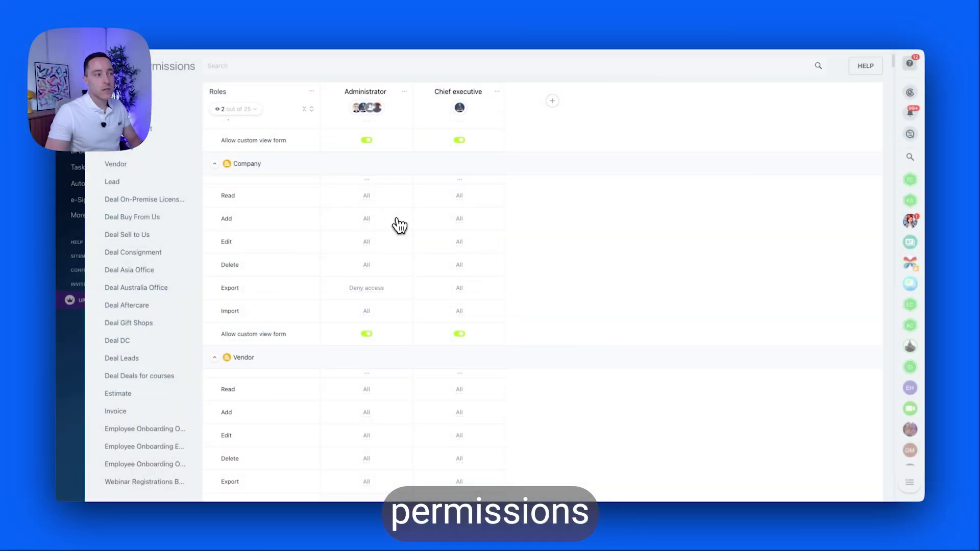
scroll(393, 223, "up", 3)
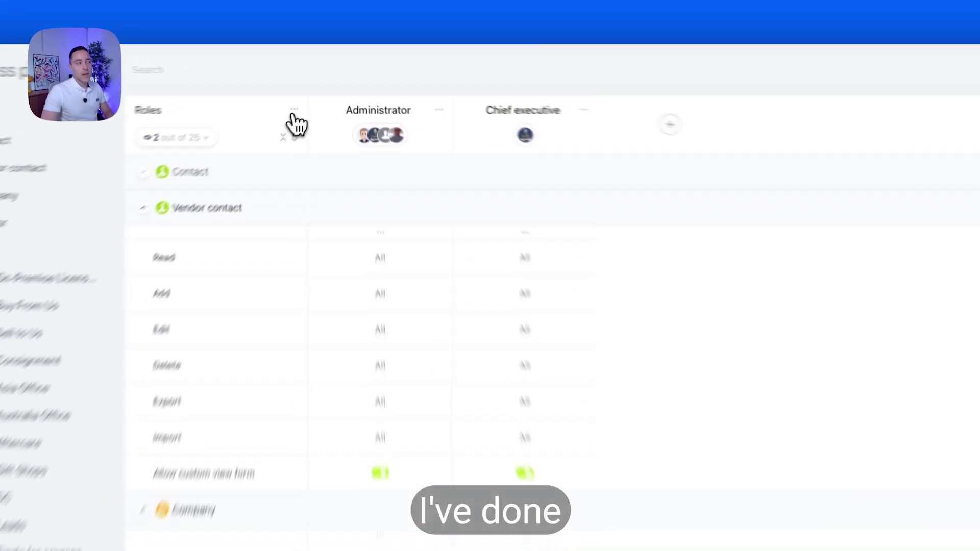
Show the Head of department, Department Managers, North Area Managers and the cloned South Area Managers roles in the table.
left_click(311, 92)
left_click(334, 288)
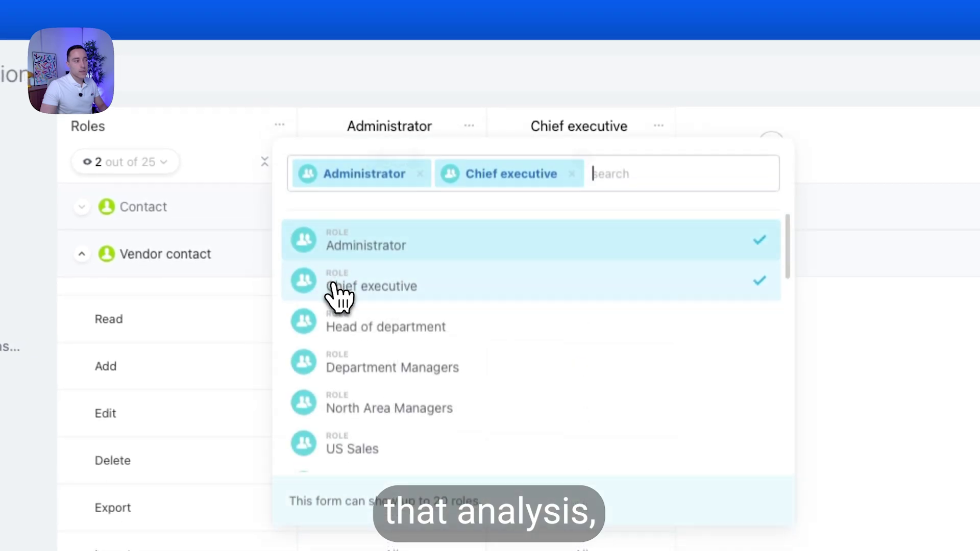
left_click(428, 326)
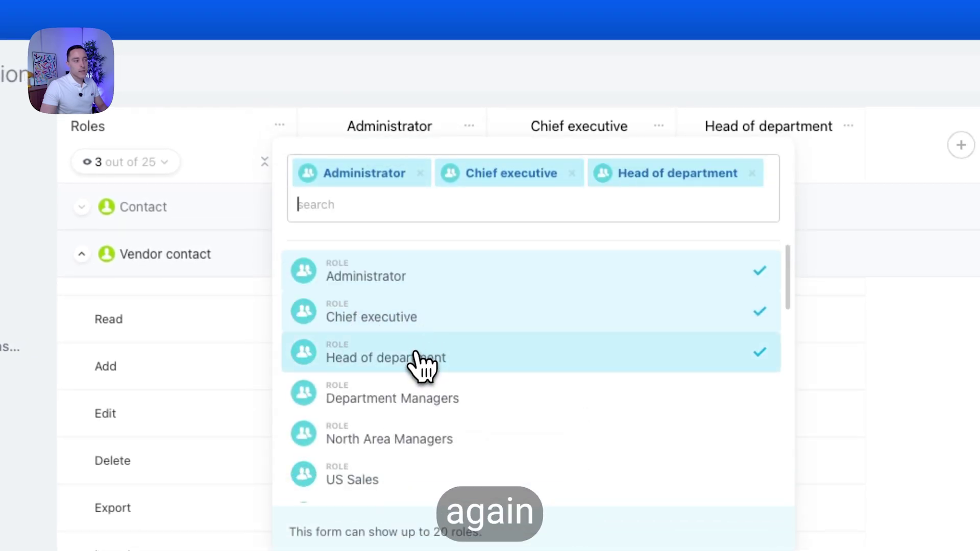
left_click(415, 398)
left_click(428, 431)
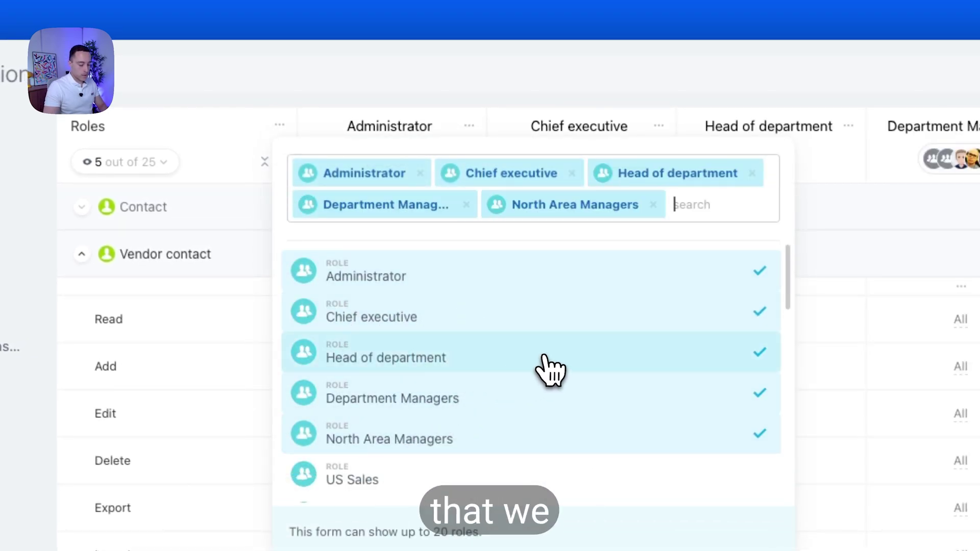
type("south")
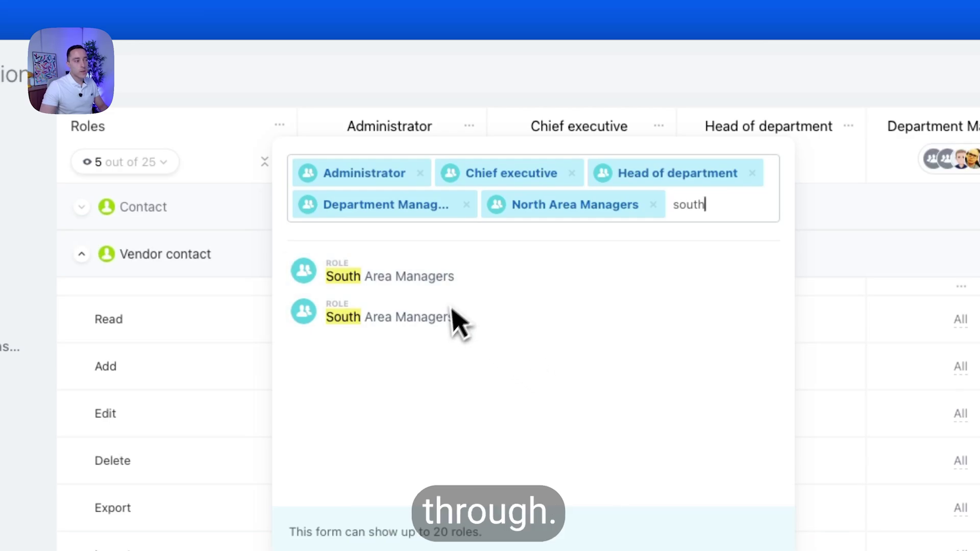
left_click(423, 325)
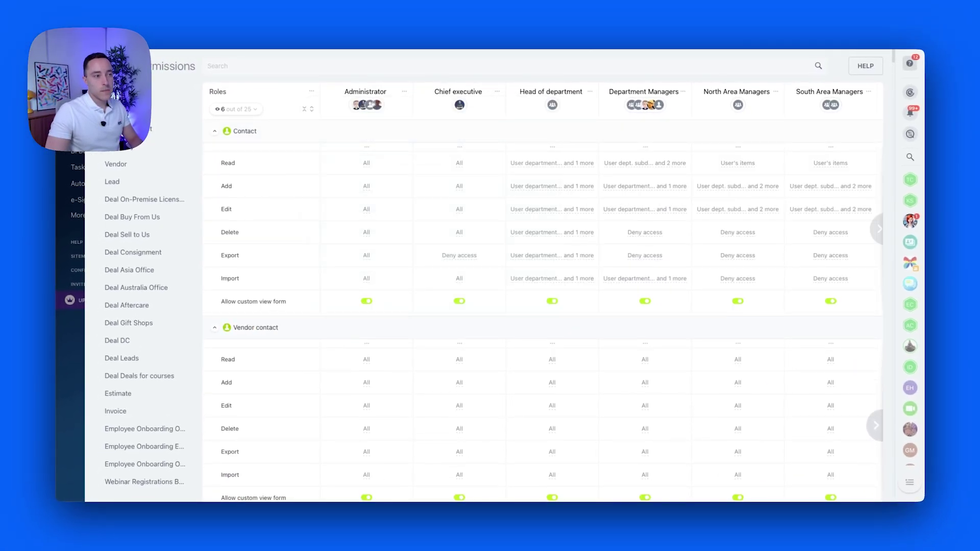
scroll(646, 286, "down", 6)
scroll(543, 311, "up", 9)
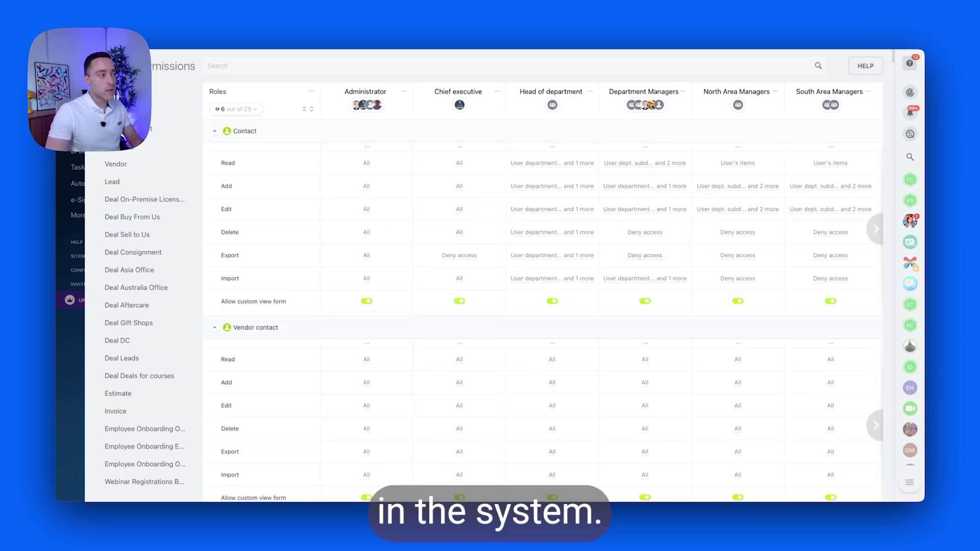
Filter the access permissions by the search term "deal".
left_click(217, 66)
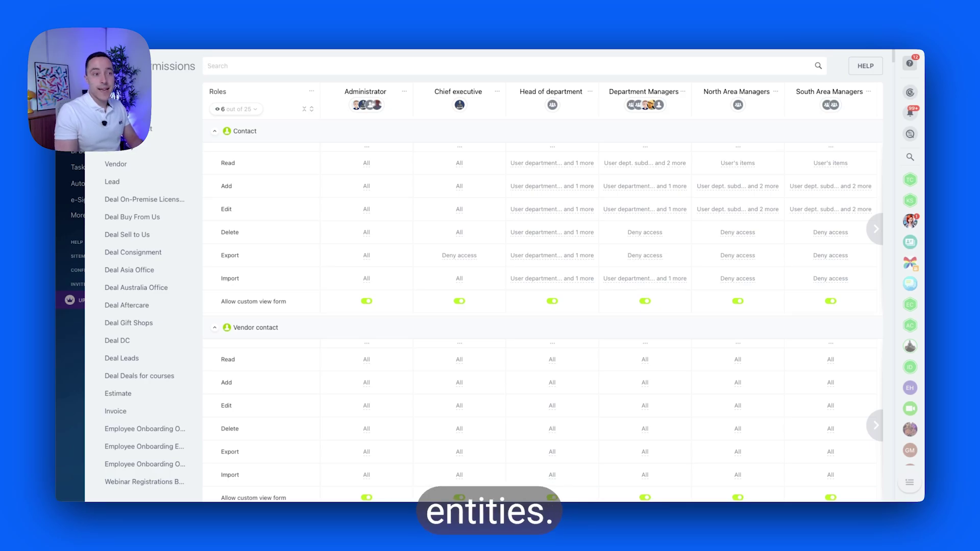
type("de")
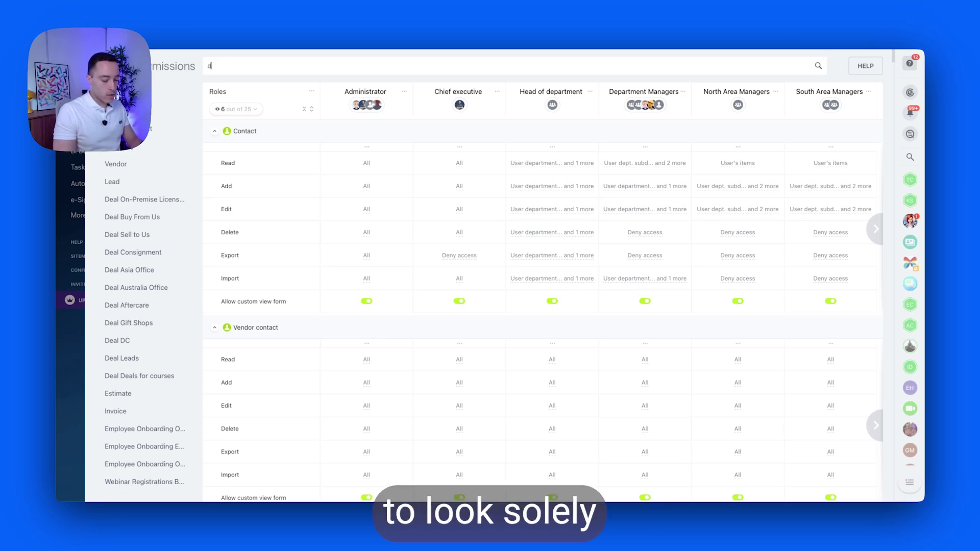
type("al")
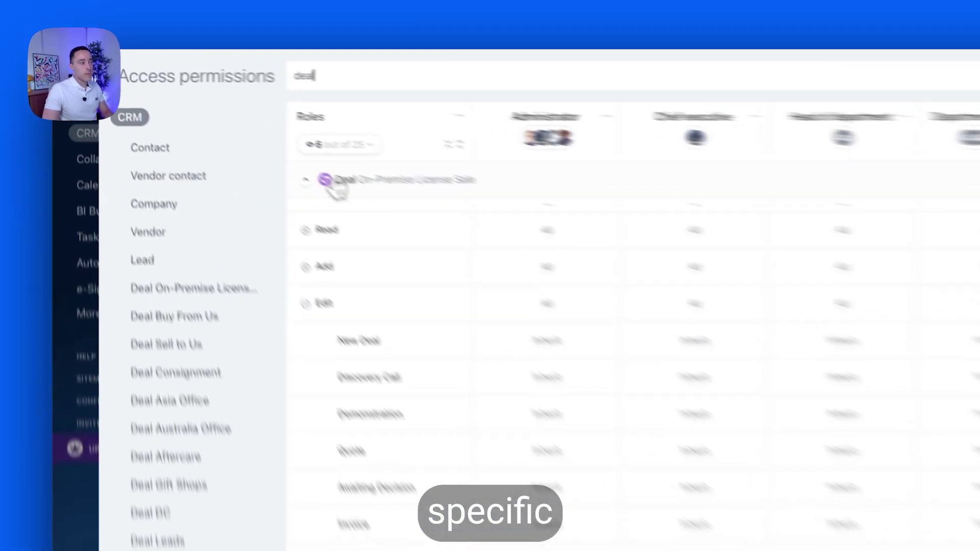
Collapse the Deal On-Premise License Sale, Deal Buy From Us and Deal Sell to Us sections, and re-expand Deal On-Premise License Sale.
left_click(376, 211)
left_click(378, 263)
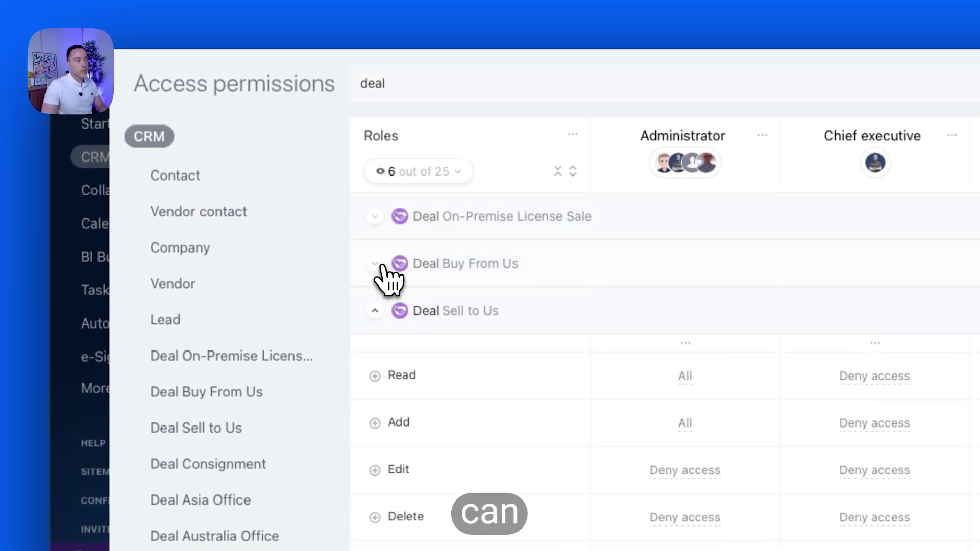
left_click(376, 311)
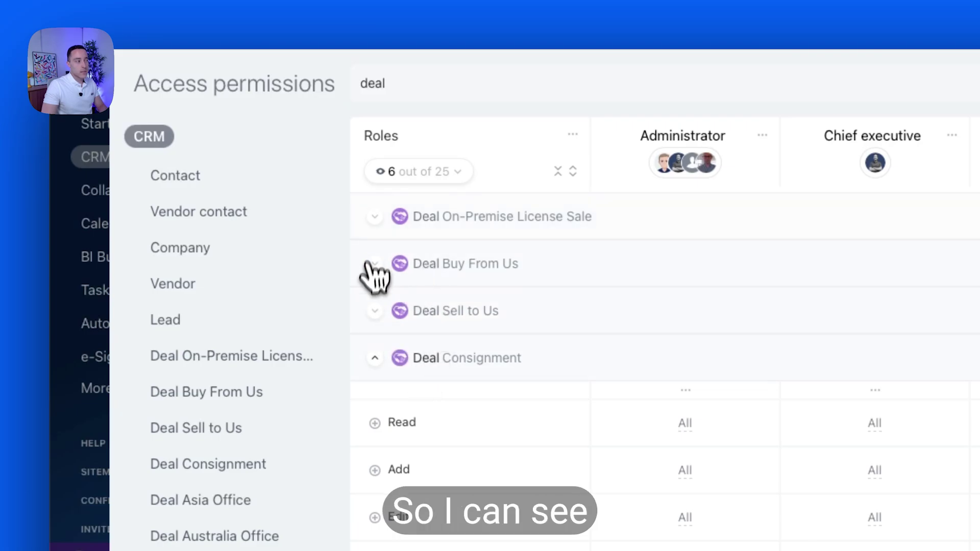
left_click(375, 218)
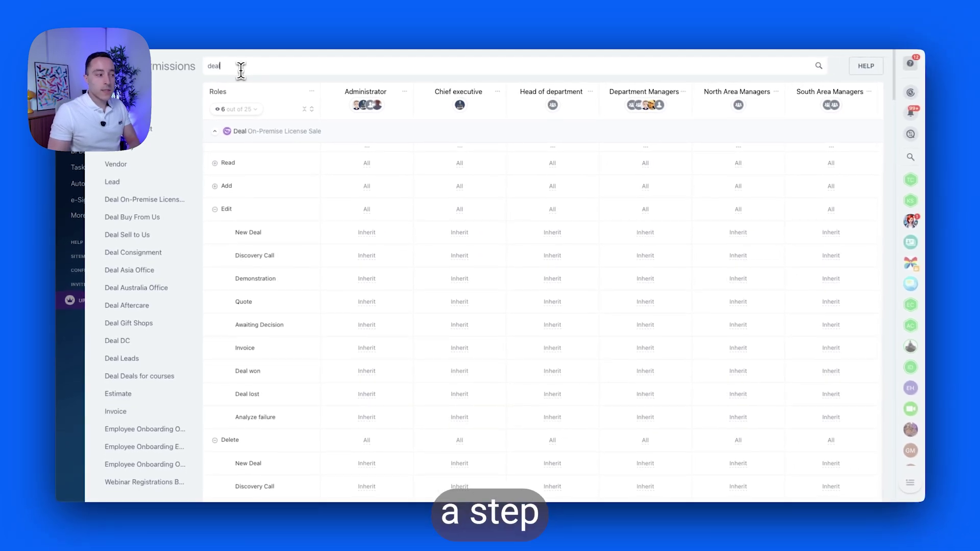
Replace the access permissions search term with "demonstration" to filter the rights by deal stage.
key("BackSpace")
key("BackSpace")
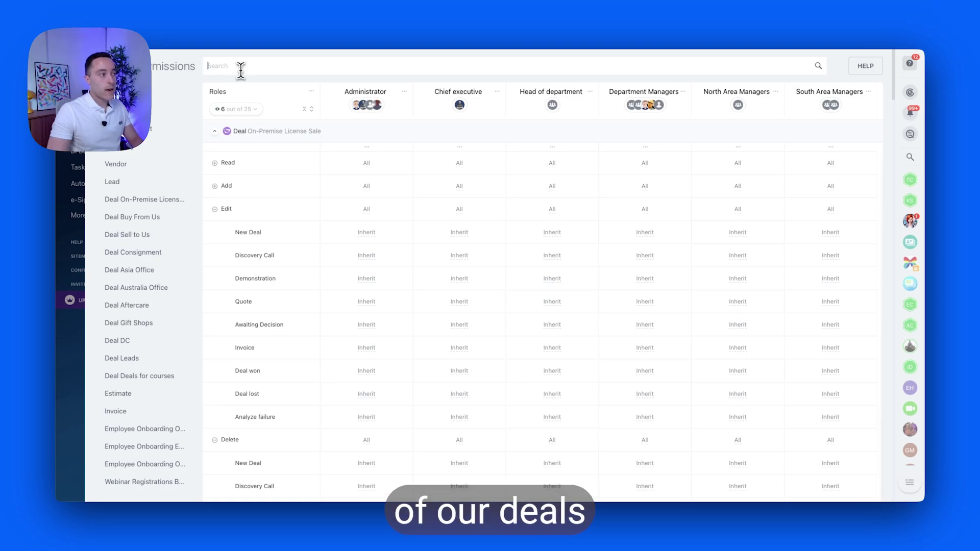
type("demonstration")
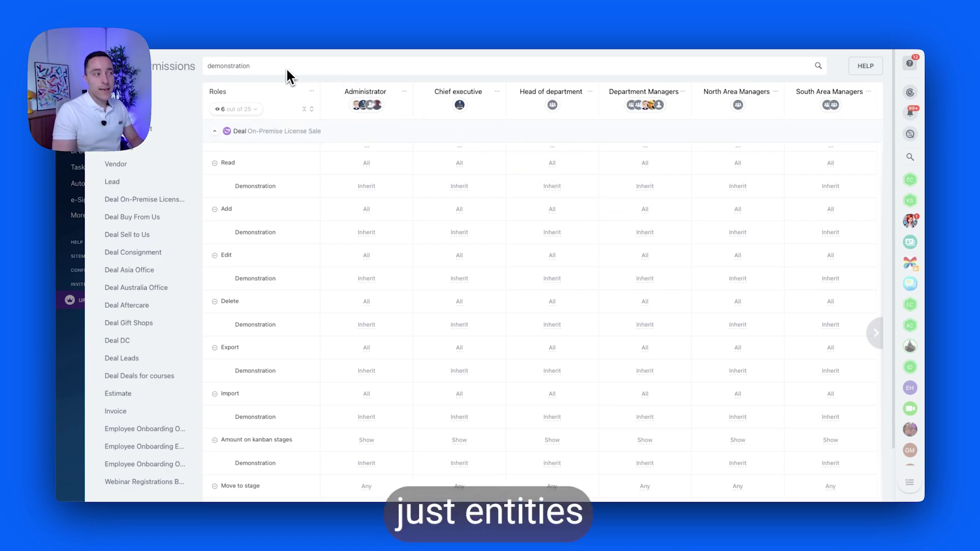
Search the access permissions for "export" and review the export rights of each role across the CRM entities.
key("BackSpace")
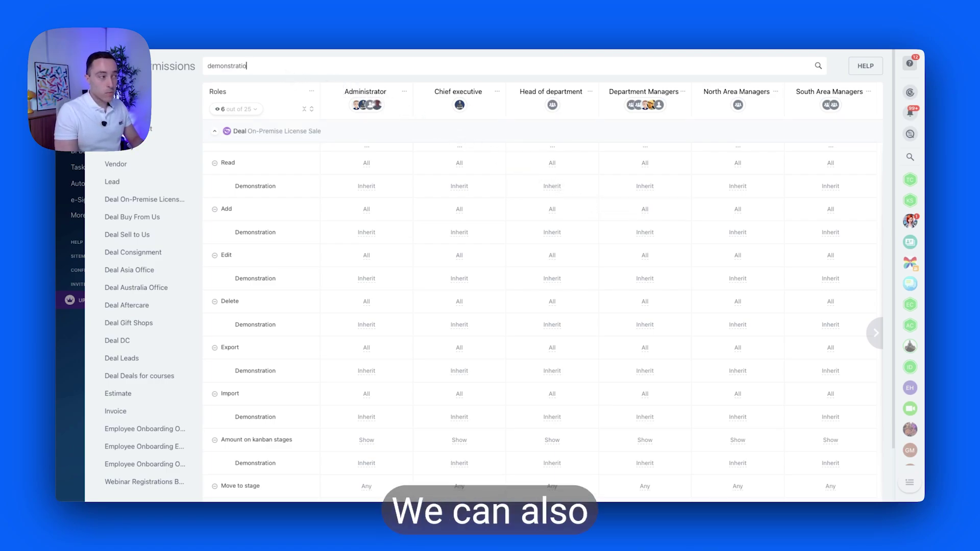
key("BackSpace")
key("BackSpace")
key("BackSpace")
key("BackSpace")
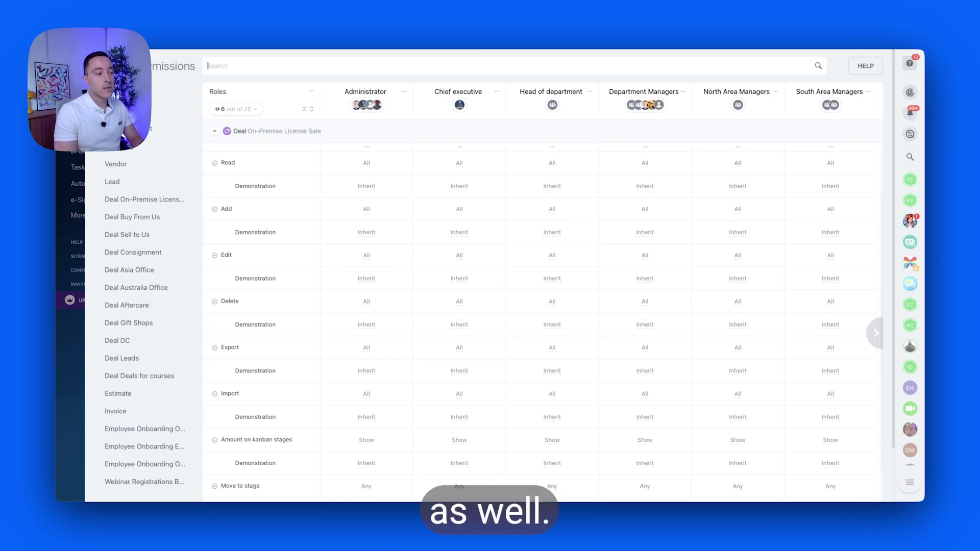
type("export")
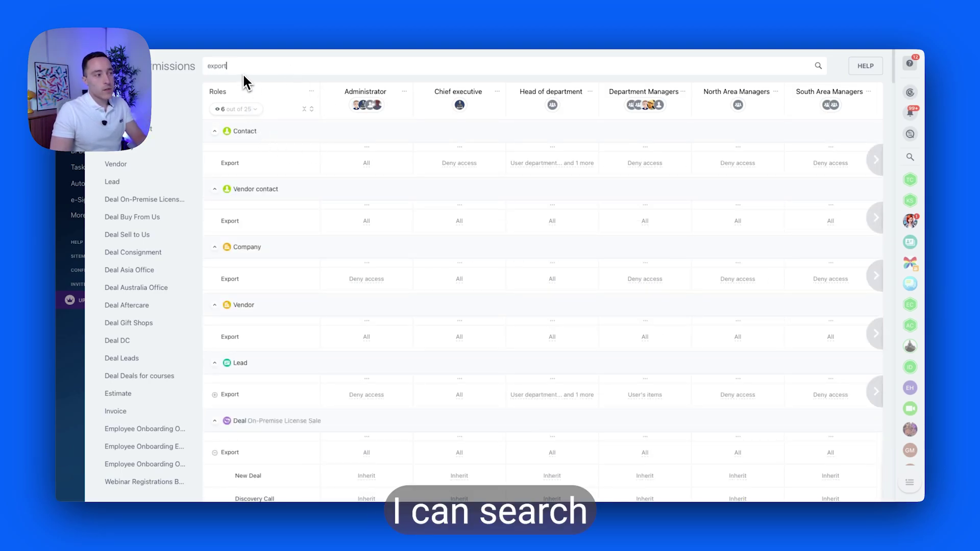
scroll(248, 234, "down", 1)
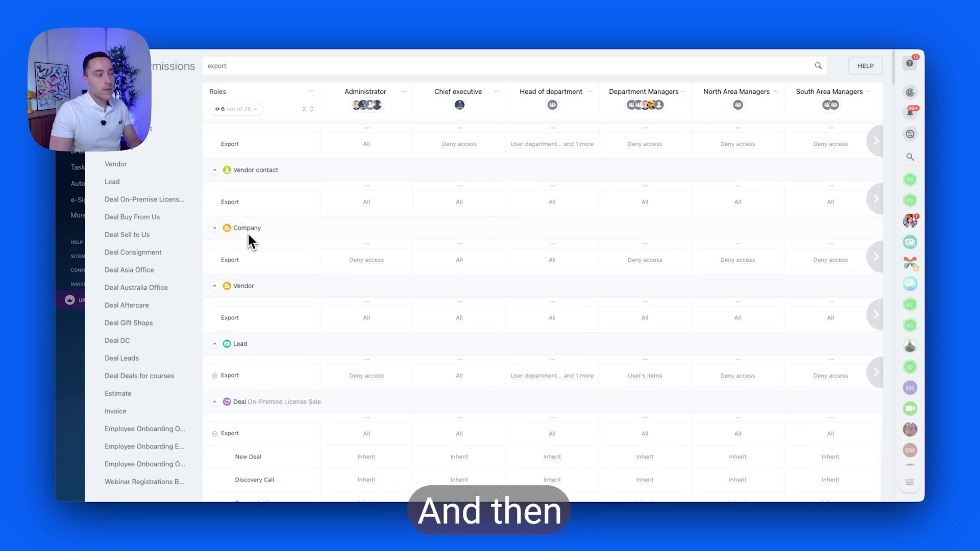
scroll(248, 233, "down", 1)
scroll(247, 240, "down", 7)
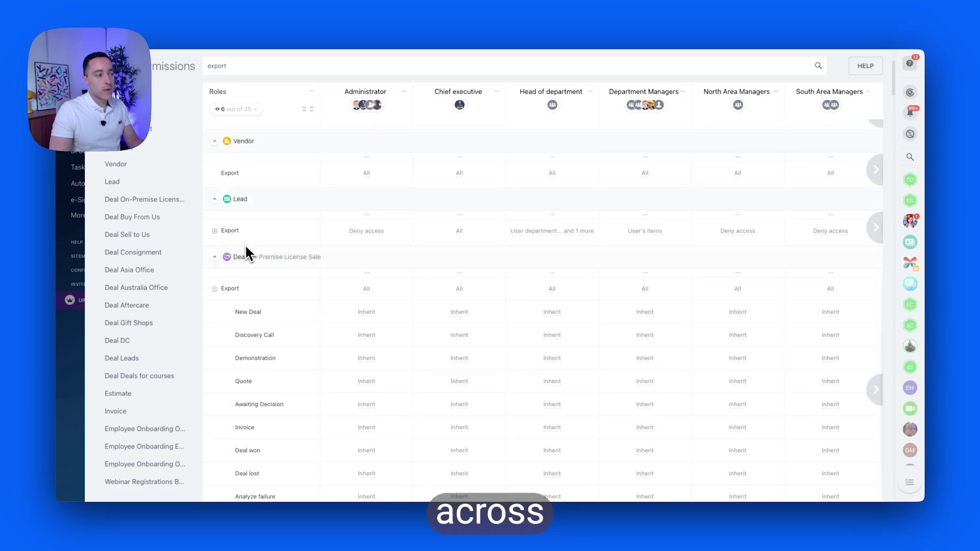
scroll(240, 206, "up", 9)
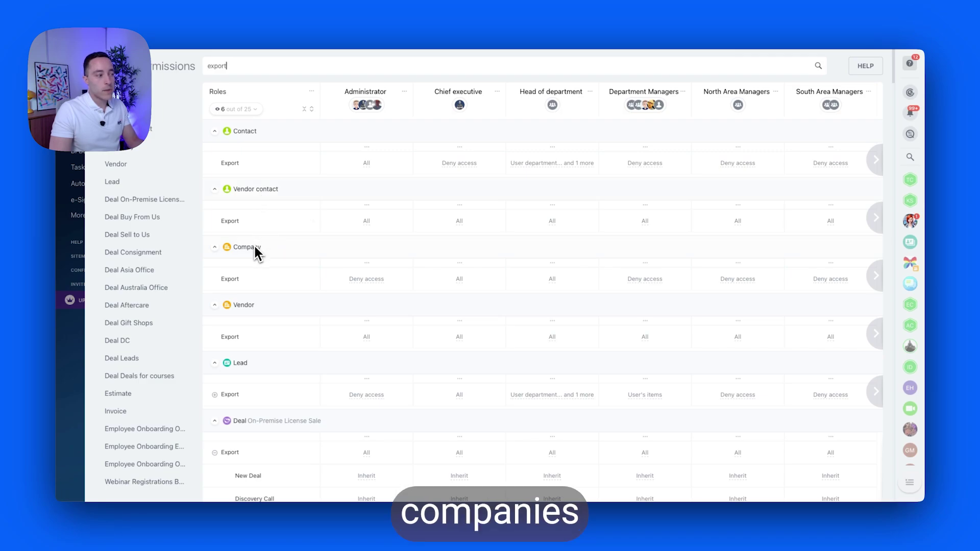
scroll(259, 253, "down", 2)
scroll(258, 286, "down", 1)
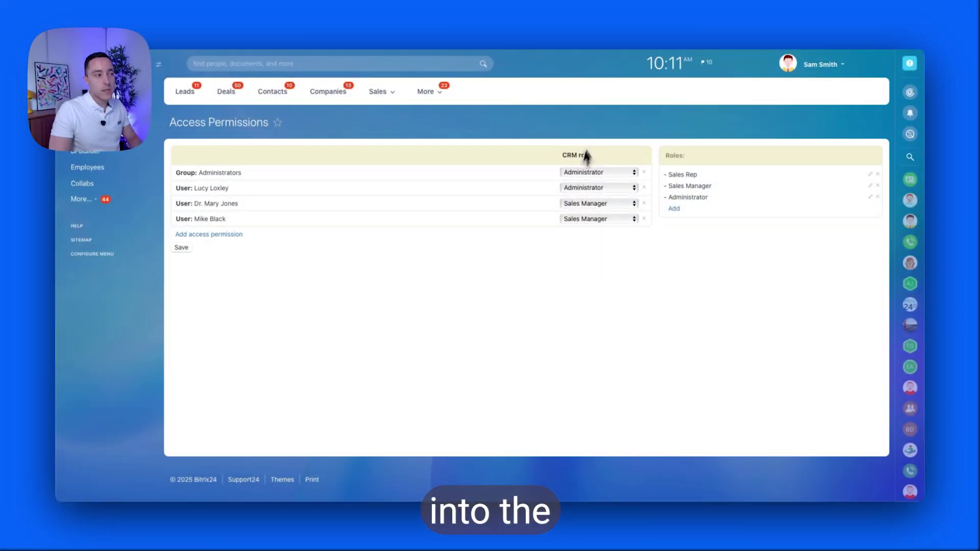
Go to the CRM access permissions through the general CRM settings.
left_click(428, 91)
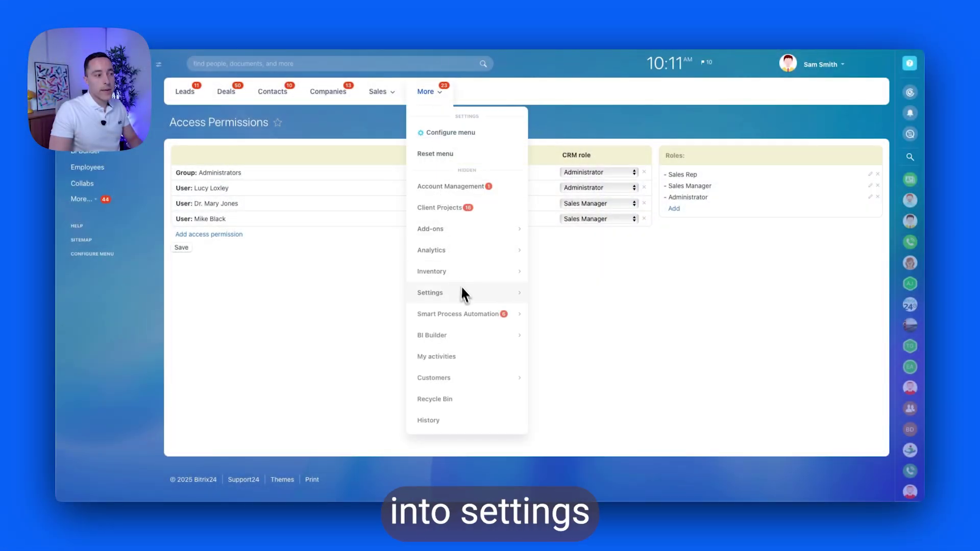
mouse_move(486, 296)
mouse_move(578, 335)
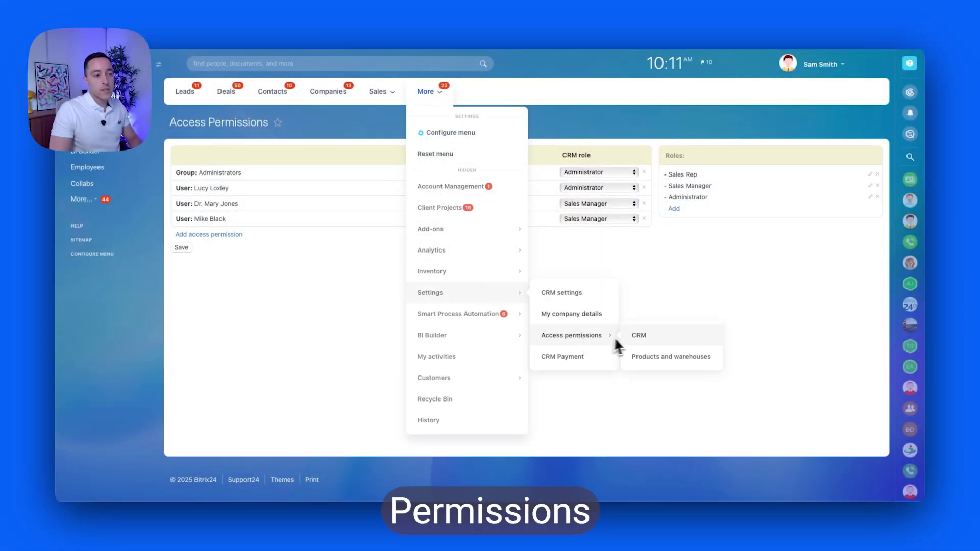
left_click(653, 250)
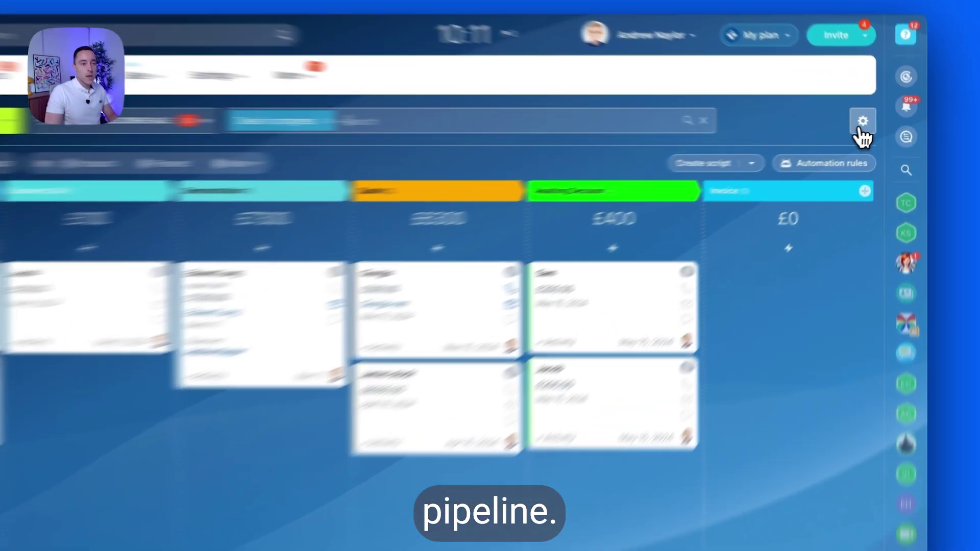
Open the access permissions for the On-Premise License Sale pipeline directly from its deals kanban settings.
left_click(880, 122)
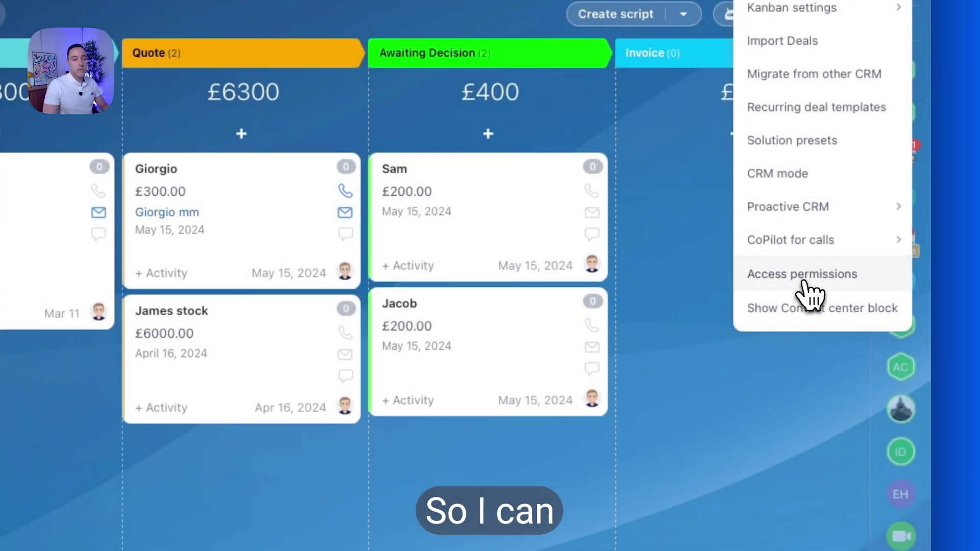
left_click(807, 284)
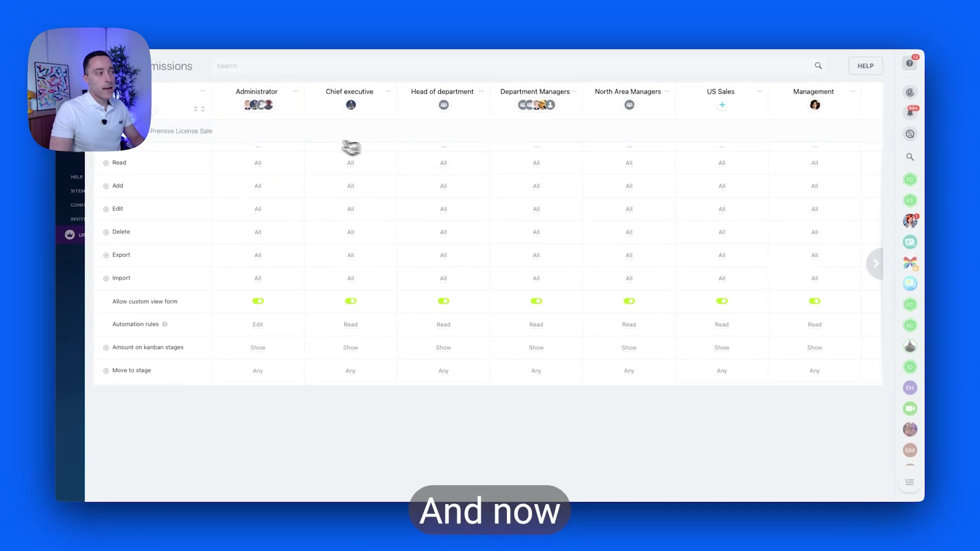